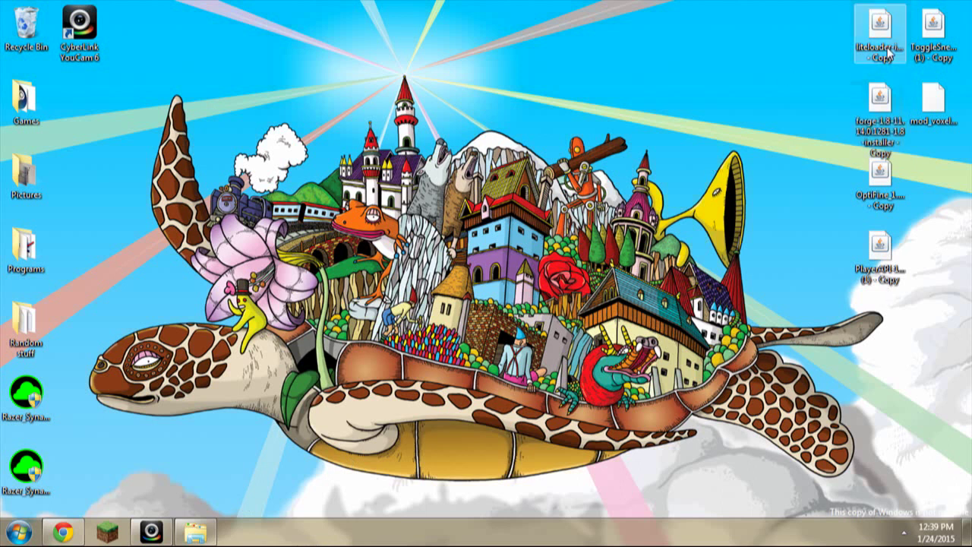
Step: Check the ToggleSneak, voxelMap and OptiFine file names, then bring up Chrome on the LiteLoader page
{"action": "left_click", "coordinate": [933, 30]}
{"action": "left_click", "coordinate": [945, 110]}
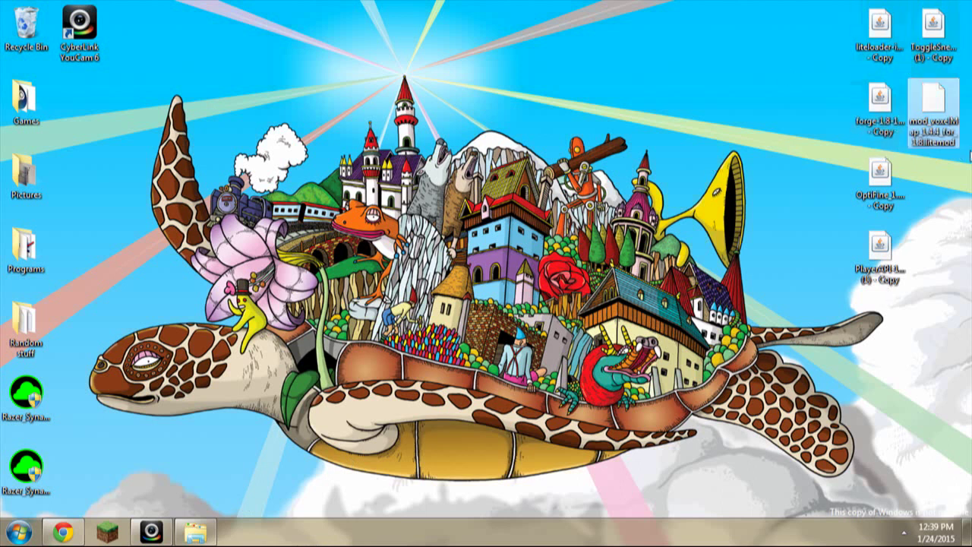
{"action": "left_click", "coordinate": [962, 242]}
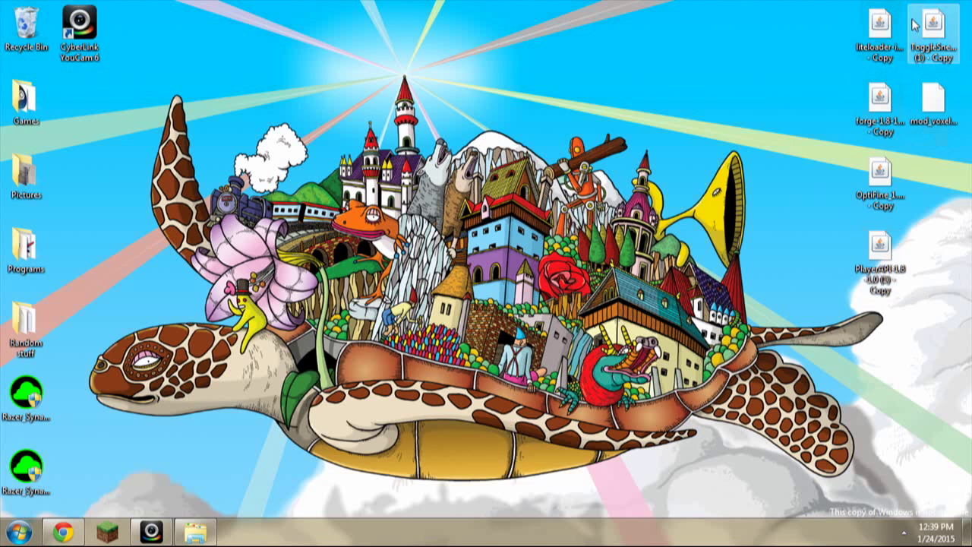
{"action": "key", "text": "Up"}
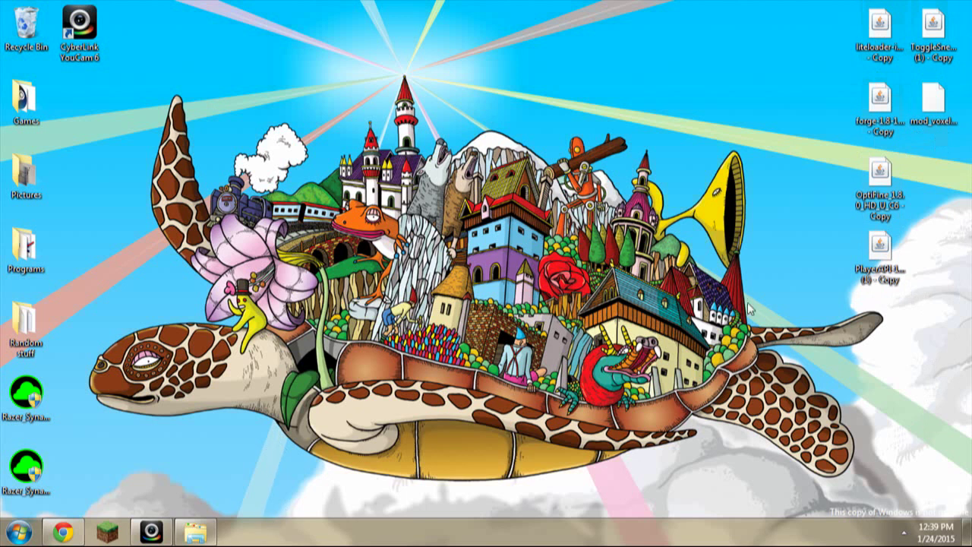
{"action": "left_click", "coordinate": [71, 535]}
{"action": "right_click", "coordinate": [6, 6]}
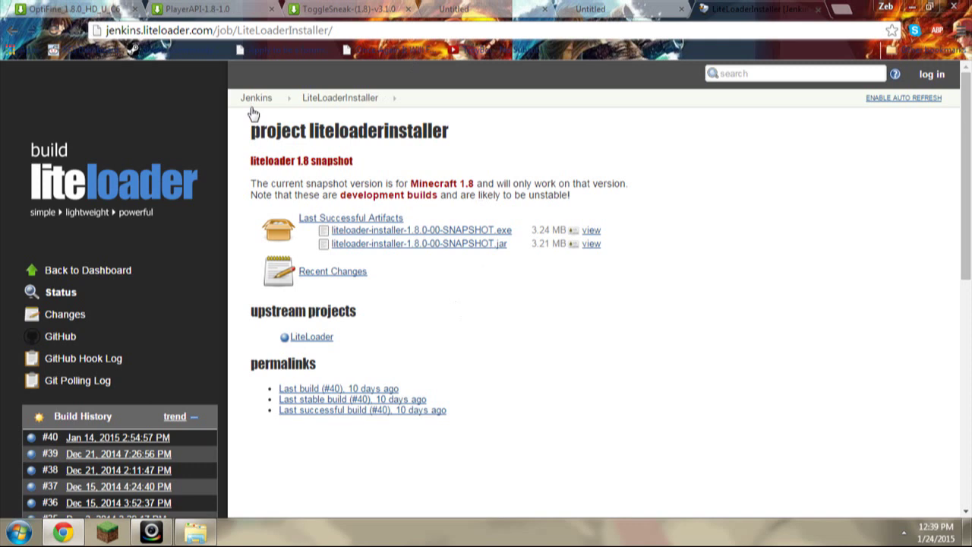
Step: Glance at the Forge installer tab, return to LiteLoaderInstaller, and minimize Chrome to the desktop
{"action": "left_click", "coordinate": [585, 8]}
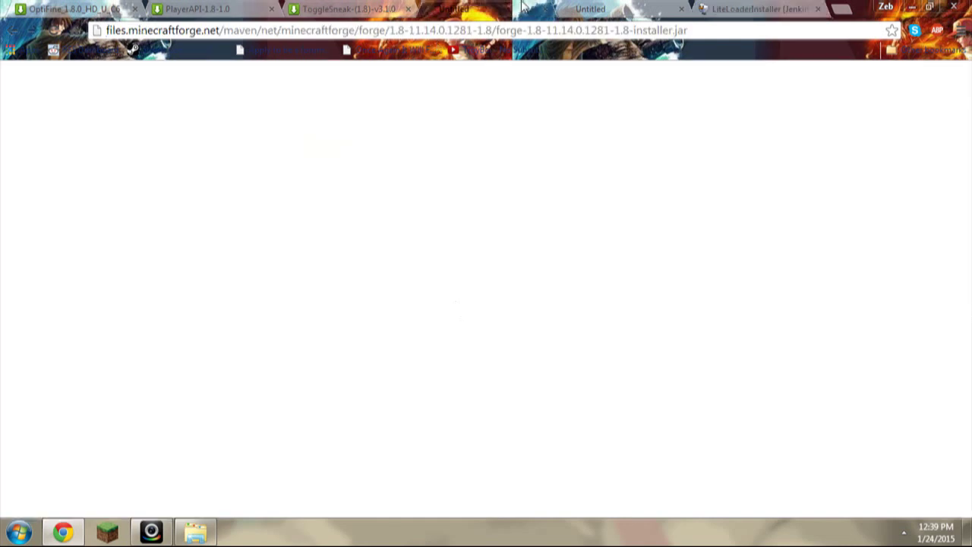
{"action": "left_click", "coordinate": [702, 8]}
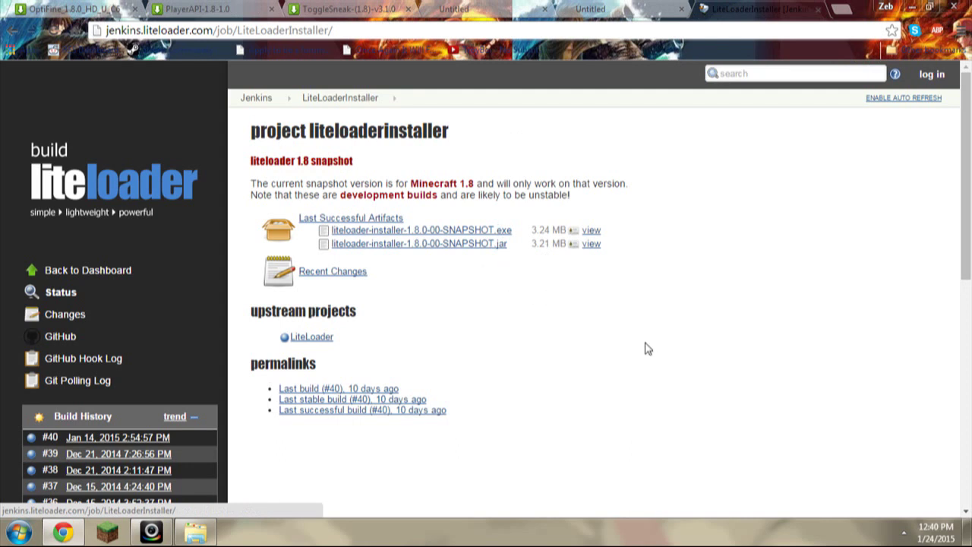
{"action": "left_click", "coordinate": [909, 8]}
{"action": "left_click", "coordinate": [916, 128]}
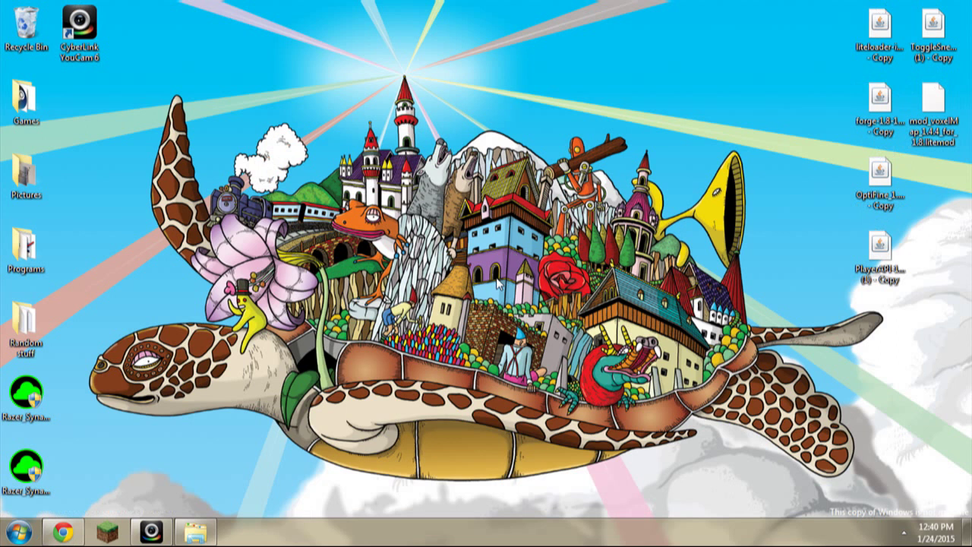
Step: Hide the .minecraft folder window and select the Forge installer file on the desktop
{"action": "left_click", "coordinate": [218, 536]}
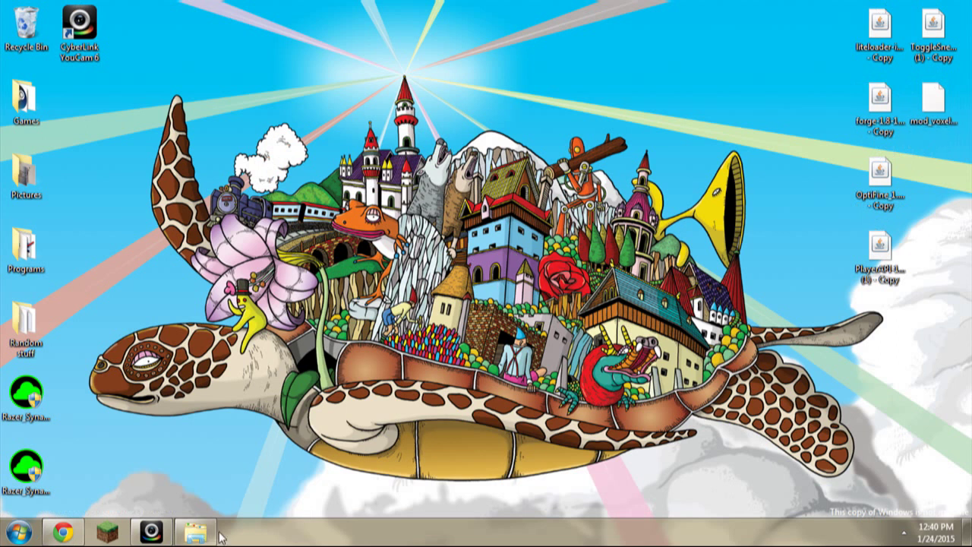
{"action": "left_click", "coordinate": [205, 534]}
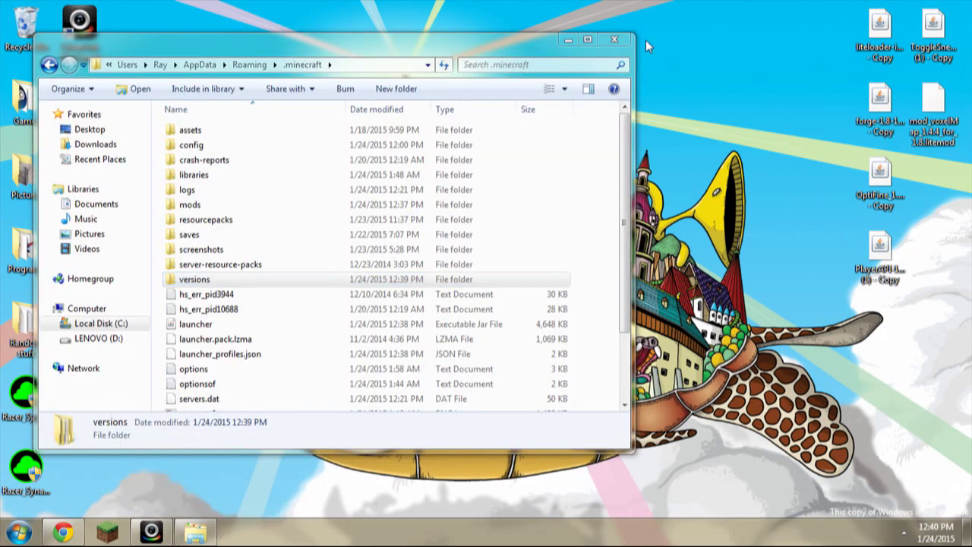
{"action": "left_click", "coordinate": [568, 39]}
{"action": "mouse_move", "coordinate": [968, 4]}
{"action": "left_mouse_down"}
{"action": "mouse_move", "coordinate": [813, 212]}
{"action": "mouse_move", "coordinate": [891, 357]}
{"action": "left_mouse_up"}
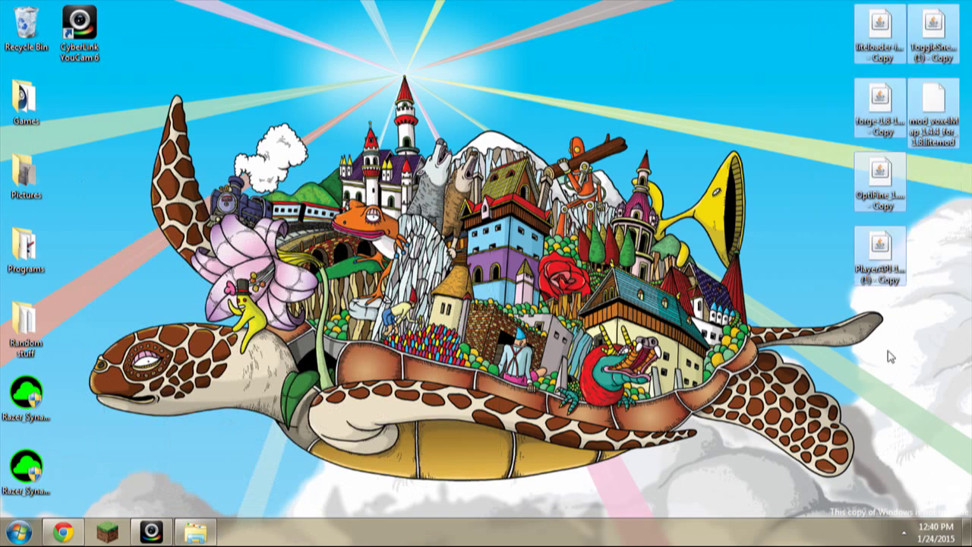
{"action": "left_click", "coordinate": [890, 357]}
Step: Install the Forge 11.14.0.1281-1.8 client, then start the Minecraft Launcher
{"action": "left_click", "coordinate": [879, 103]}
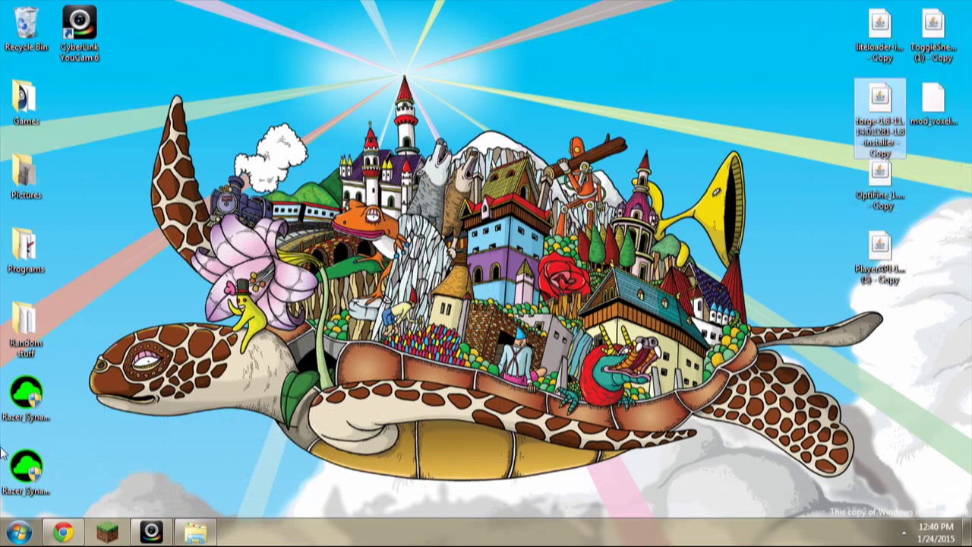
{"action": "left_click", "coordinate": [470, 355]}
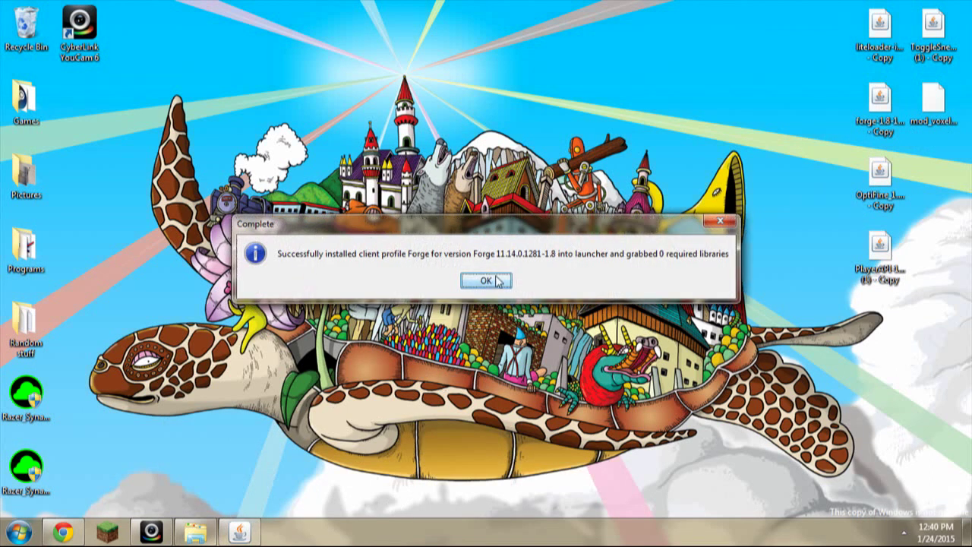
{"action": "left_click", "coordinate": [497, 281]}
{"action": "left_click", "coordinate": [107, 531]}
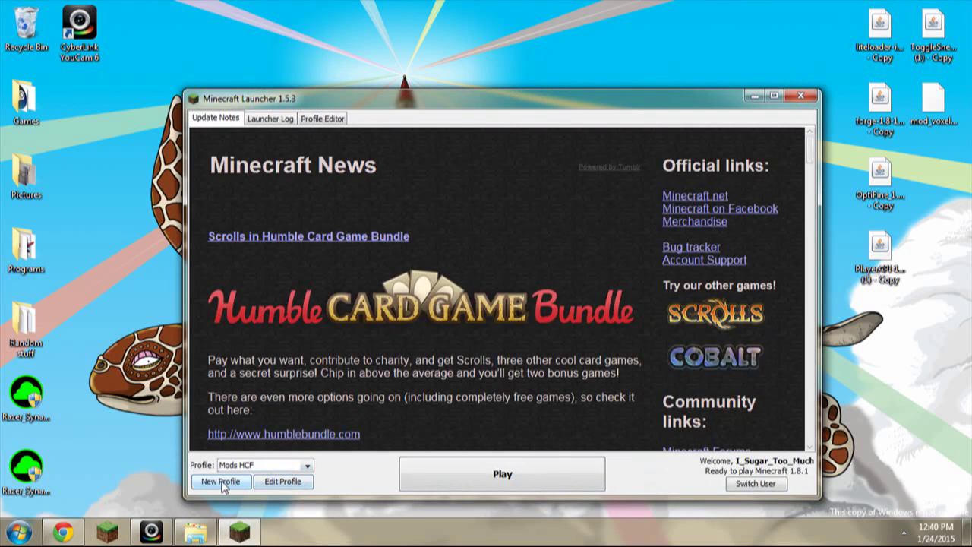
Step: Create and save a new launcher profile named Copy of Mods HCF
{"action": "left_click", "coordinate": [224, 483]}
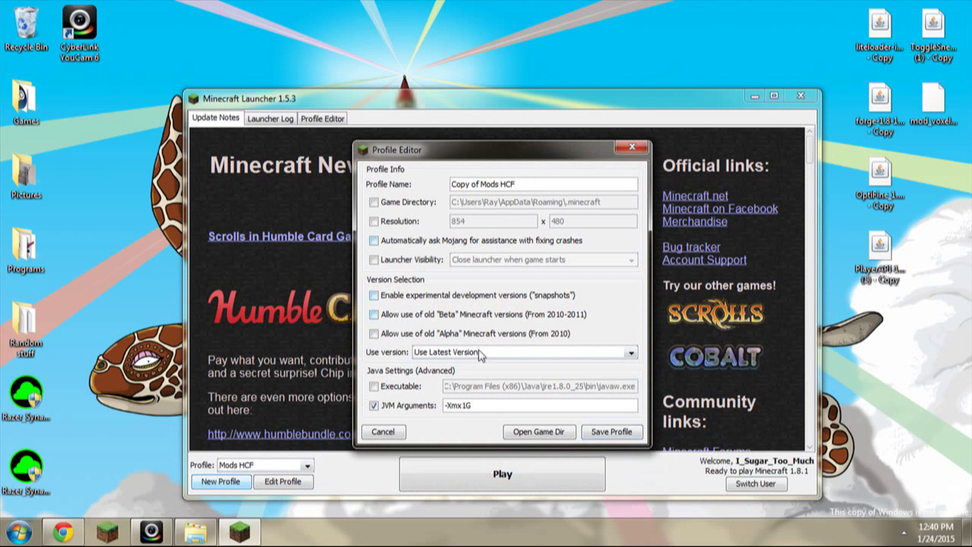
{"action": "left_click", "coordinate": [617, 433]}
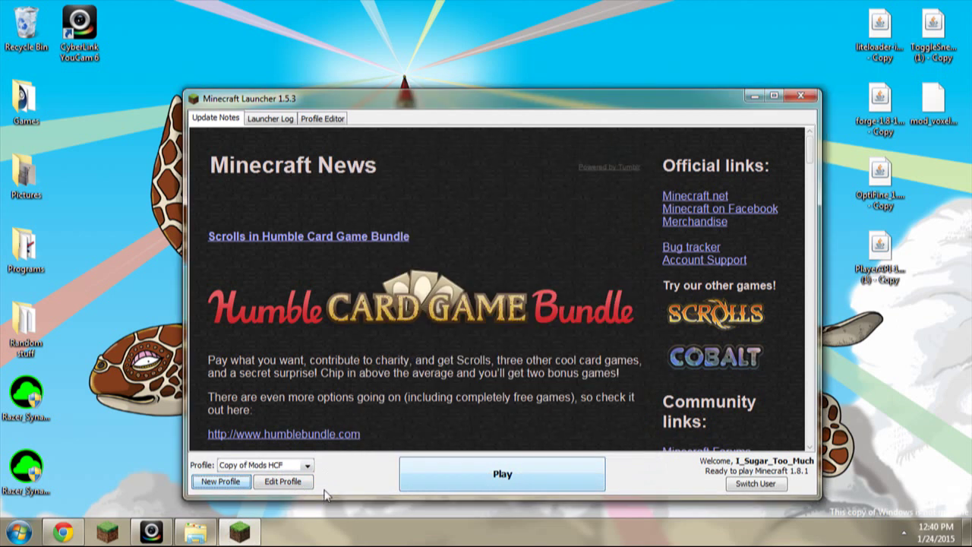
{"action": "left_click", "coordinate": [305, 481]}
Step: Set the profile's version to release 1.8-Forge11.14.0.1281-1.8, save it, and play
{"action": "left_click", "coordinate": [486, 352]}
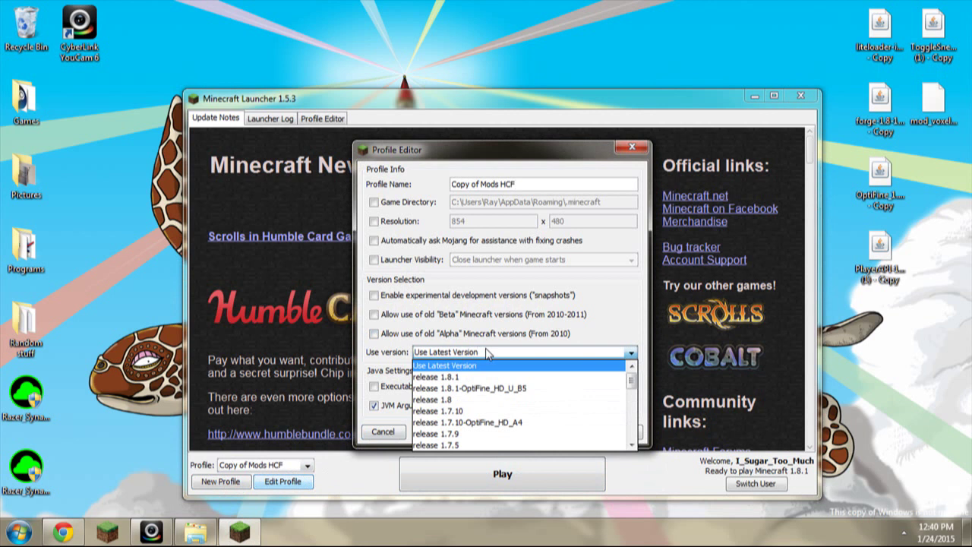
{"action": "left_click", "coordinate": [478, 367]}
{"action": "left_click", "coordinate": [478, 353]}
{"action": "scroll", "coordinate": [461, 418], "scroll_direction": "down", "scroll_amount": 10}
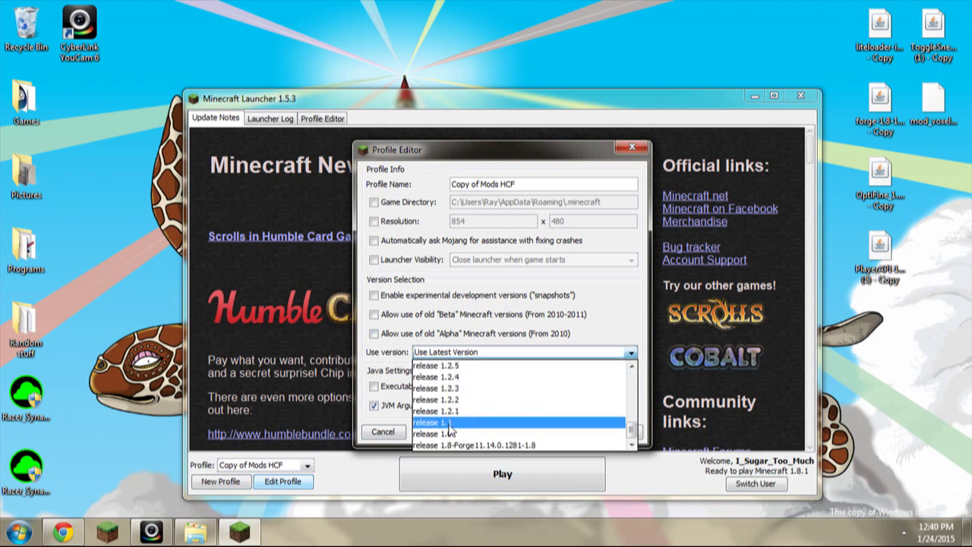
{"action": "left_click", "coordinate": [467, 445]}
{"action": "left_click", "coordinate": [616, 432]}
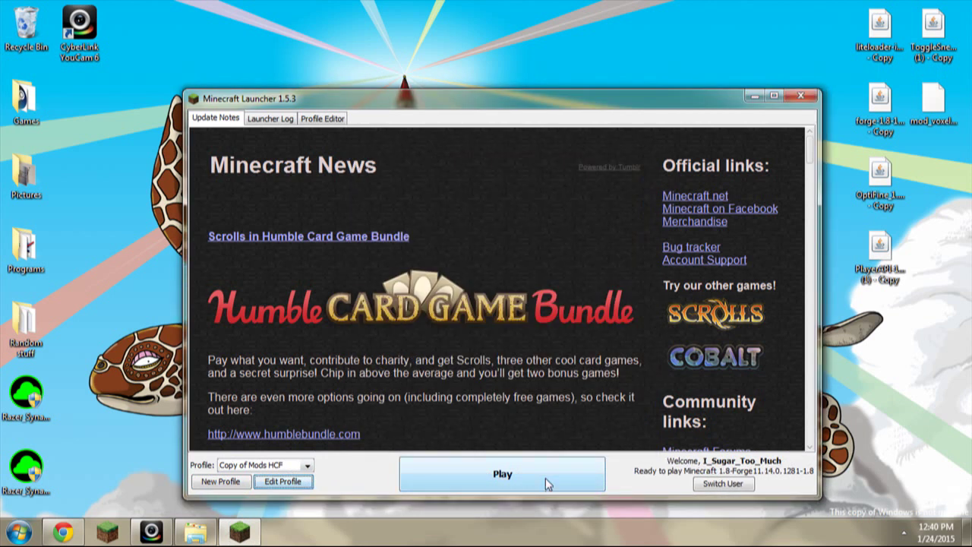
{"action": "left_click", "coordinate": [545, 478]}
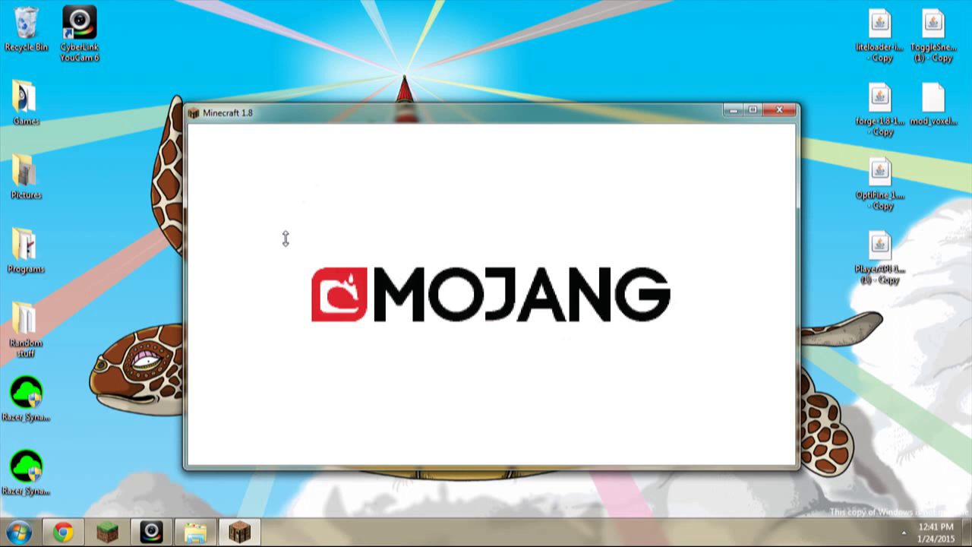
Step: Open the .minecraft mods folder, then hide its window
{"action": "left_click", "coordinate": [196, 532]}
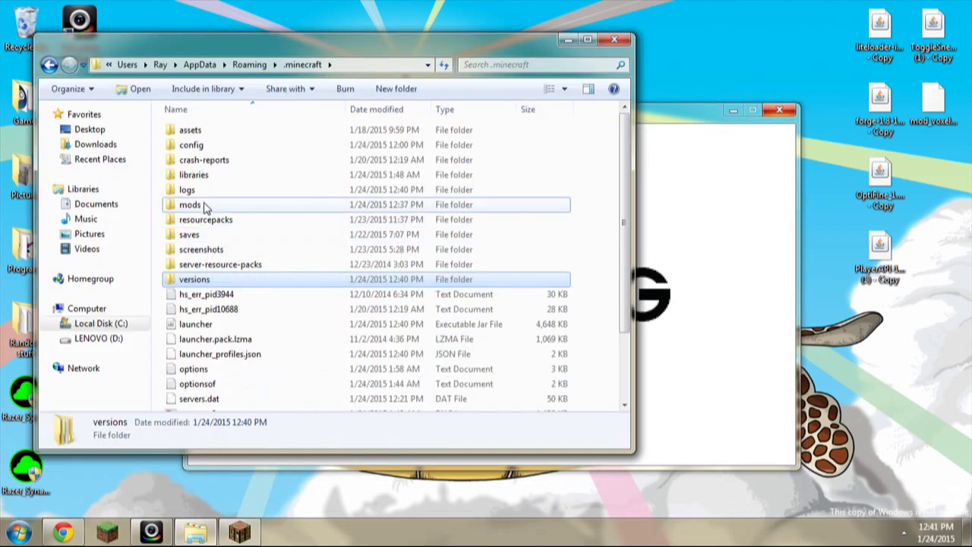
{"action": "double_click", "coordinate": [202, 206]}
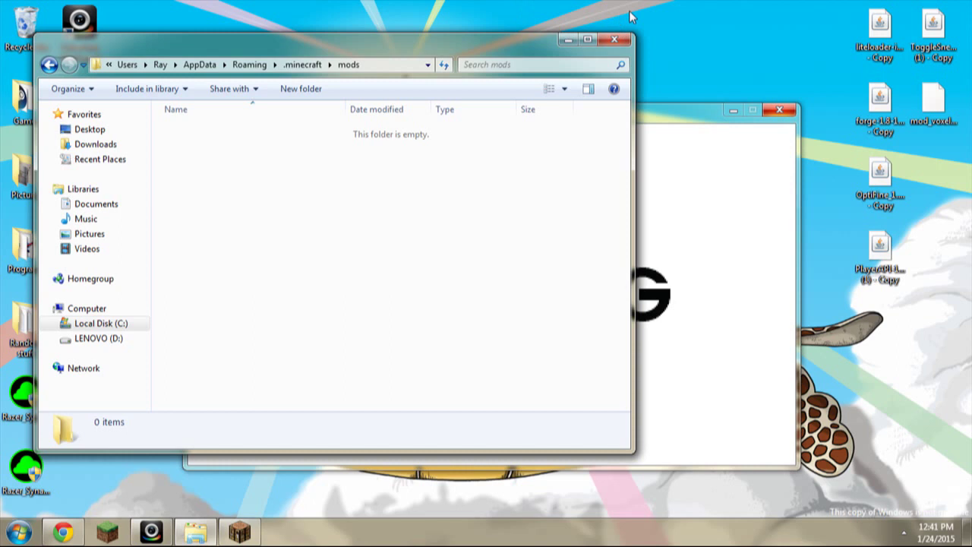
{"action": "left_click", "coordinate": [565, 42]}
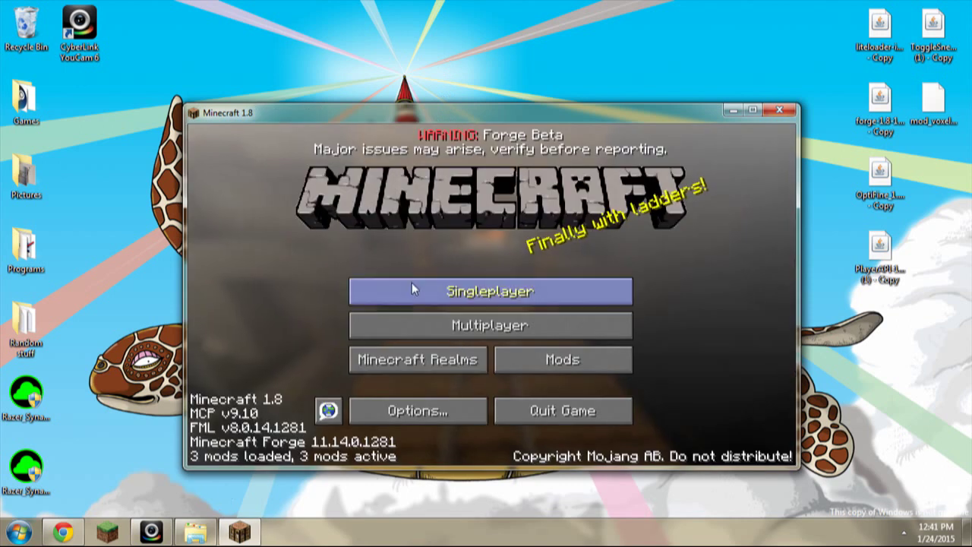
Step: Confirm the Mod List shows Minecraft Coder Pack, Forge Mod Loader and Minecraft Forge, then quit
{"action": "left_click", "coordinate": [562, 359]}
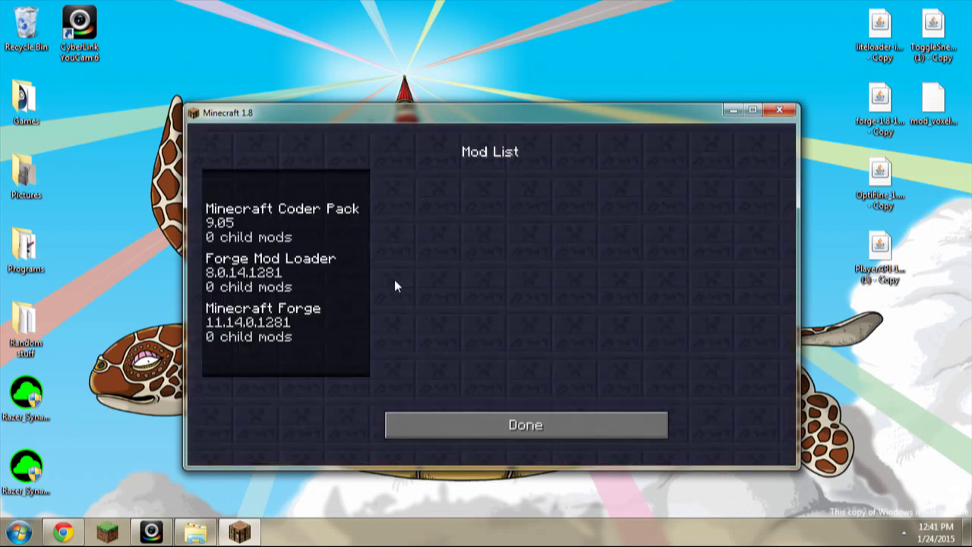
{"action": "left_click", "coordinate": [519, 430]}
{"action": "left_click", "coordinate": [562, 412]}
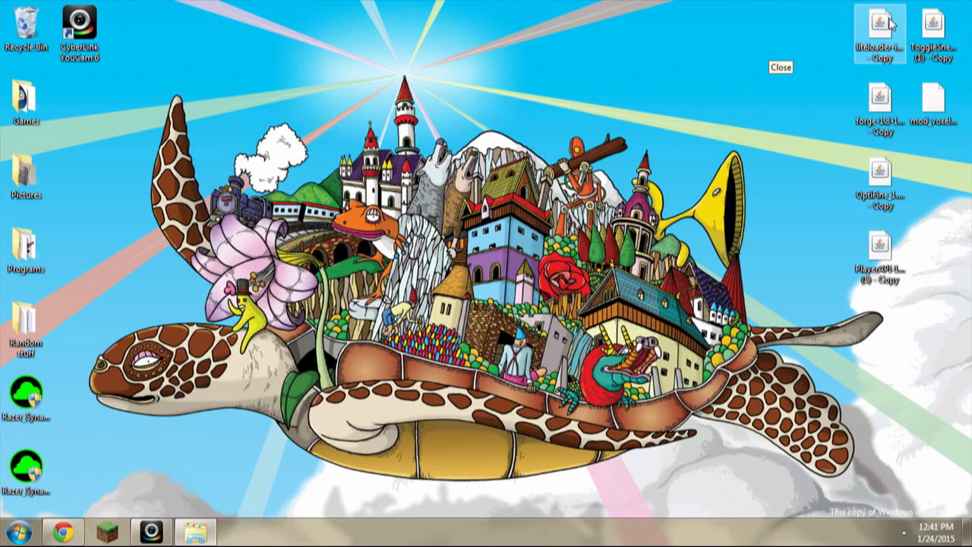
Step: Install LiteLoader extending 1.8-Forge11.14.0.1281-1.8 as the new profile 'HCF Mod TUT'
{"action": "left_click", "coordinate": [888, 28]}
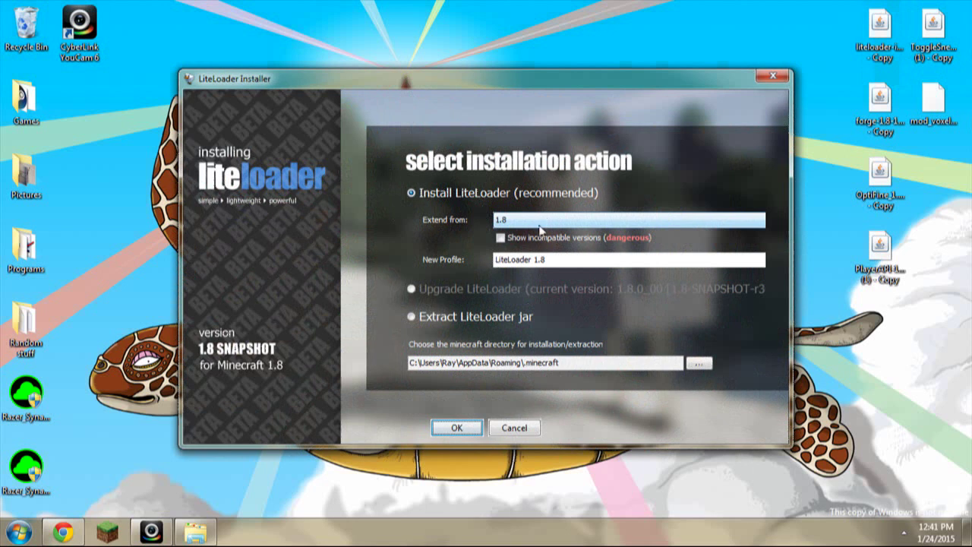
{"action": "left_click", "coordinate": [541, 220]}
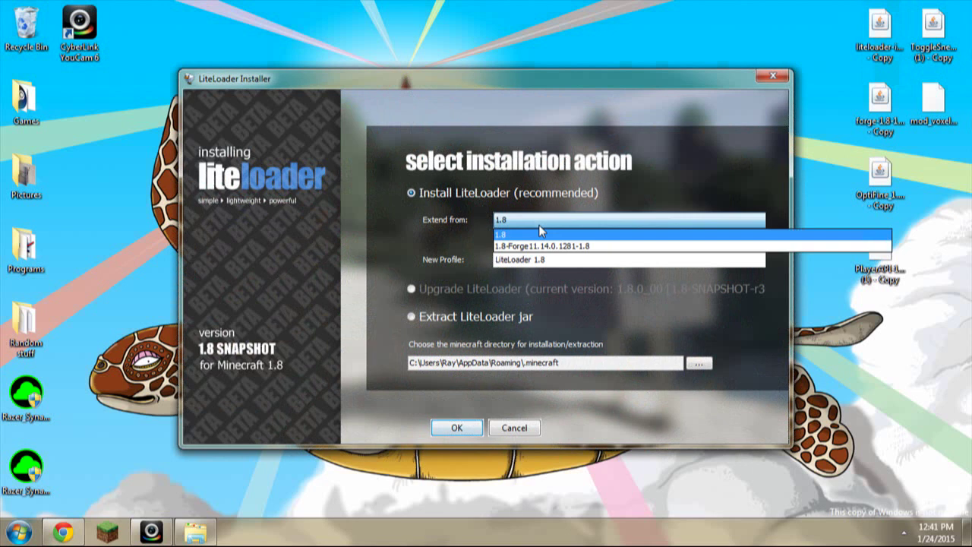
{"action": "left_click", "coordinate": [548, 246]}
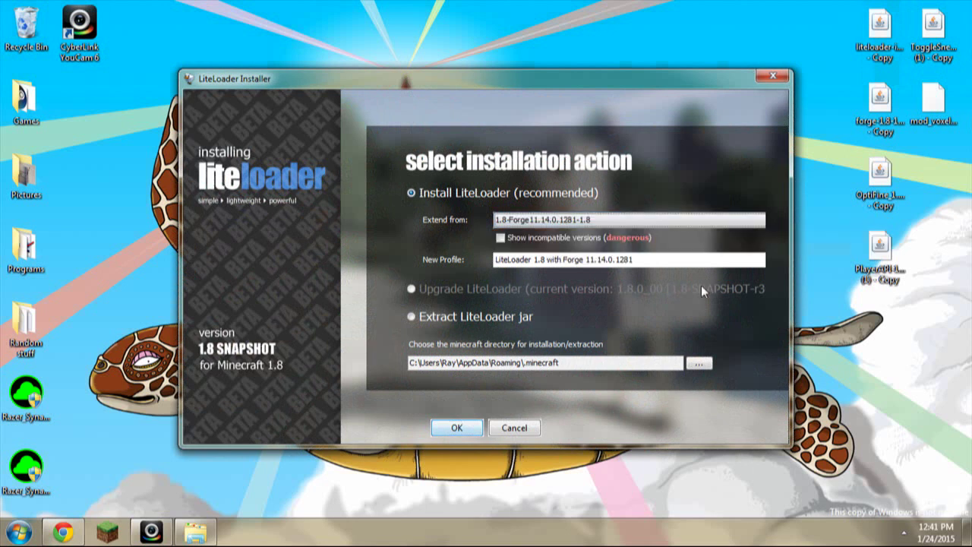
{"action": "left_click", "coordinate": [669, 260]}
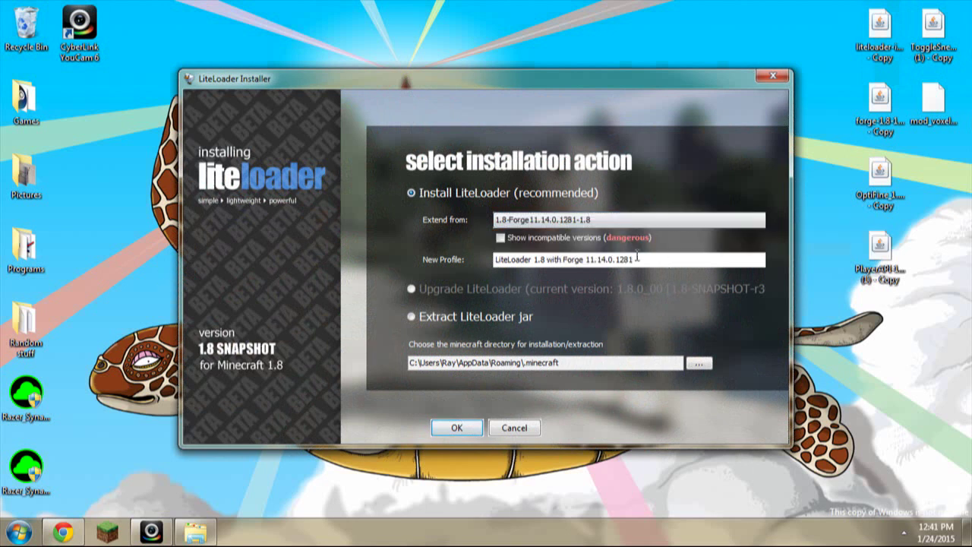
{"action": "left_click_drag", "start_coordinate": [636, 259], "coordinate": [426, 264]}
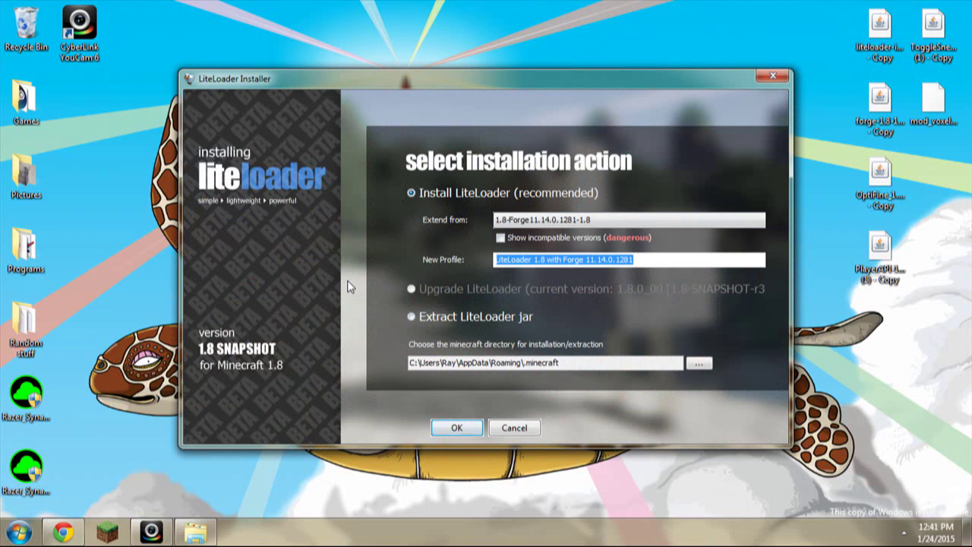
{"action": "type", "text": "HCF Mod"}
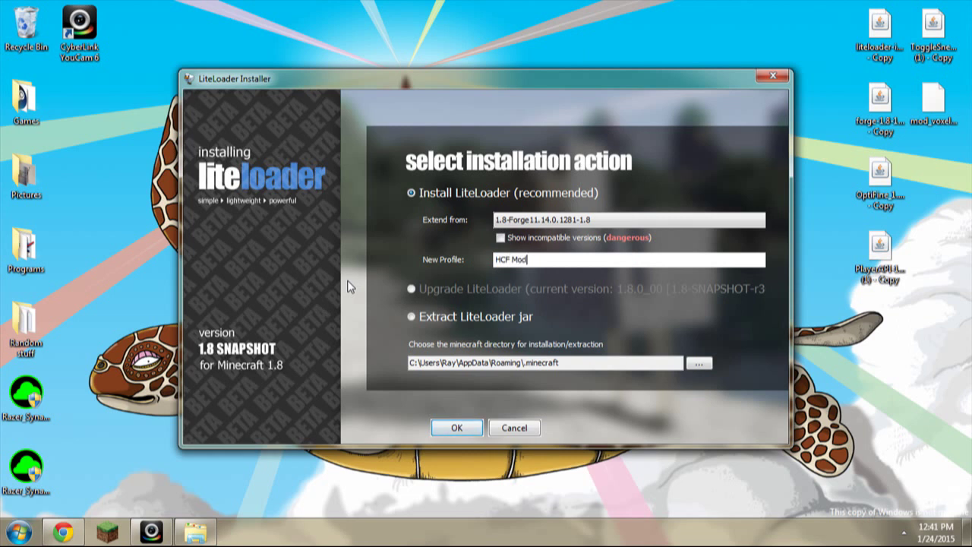
{"action": "type", "text": "TUT"}
{"action": "left_click", "coordinate": [457, 427]}
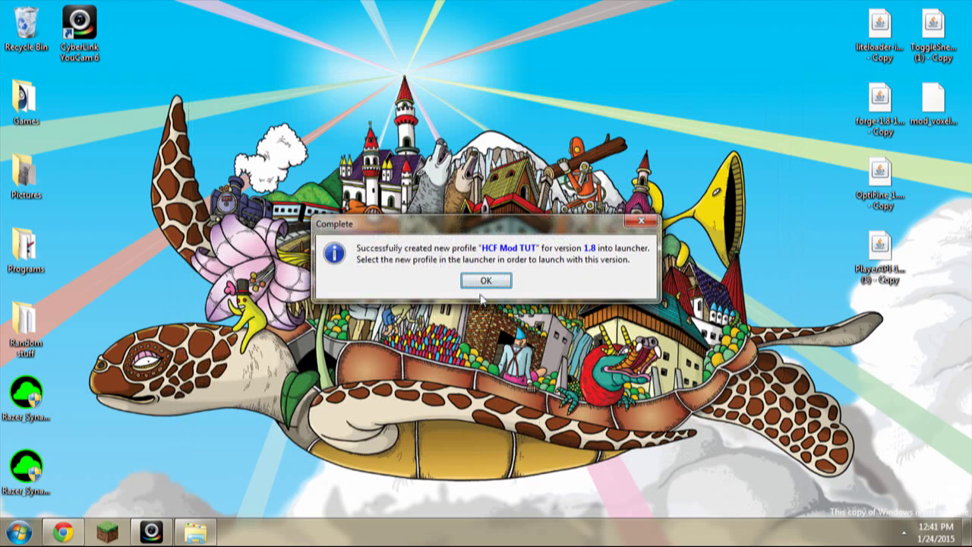
Step: Dismiss the LiteLoader completion message and cut the mod files from the desktop
{"action": "left_click", "coordinate": [489, 282]}
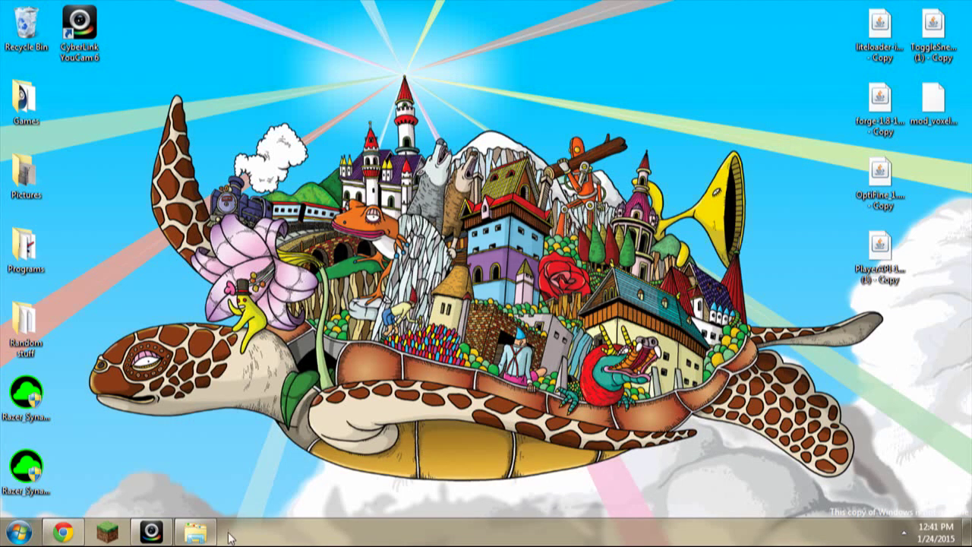
{"action": "left_click", "coordinate": [211, 467]}
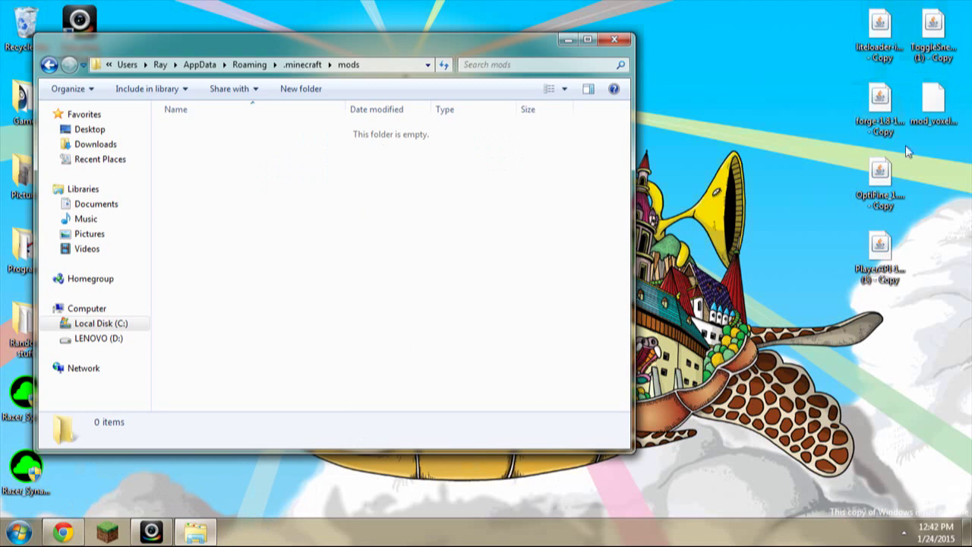
{"action": "right_click", "coordinate": [881, 183]}
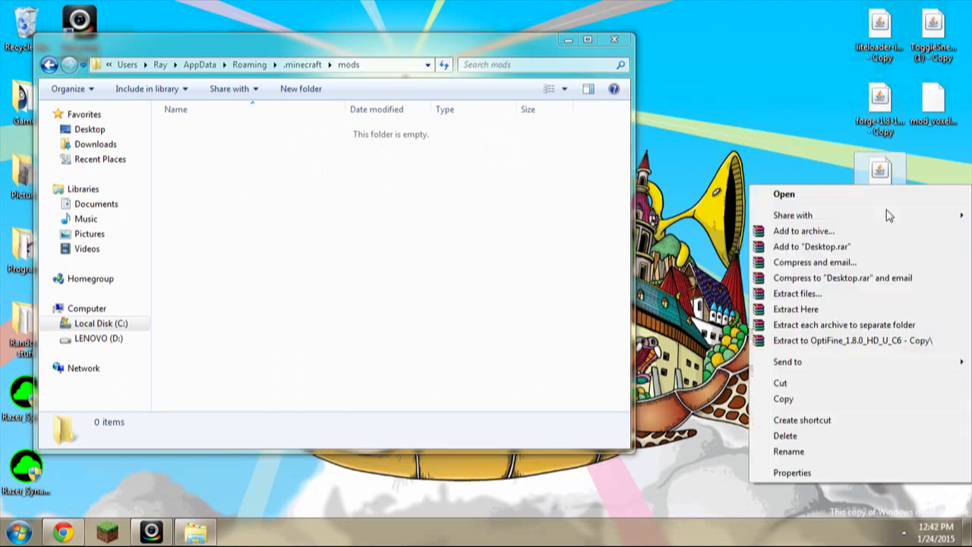
{"action": "left_click", "coordinate": [780, 384]}
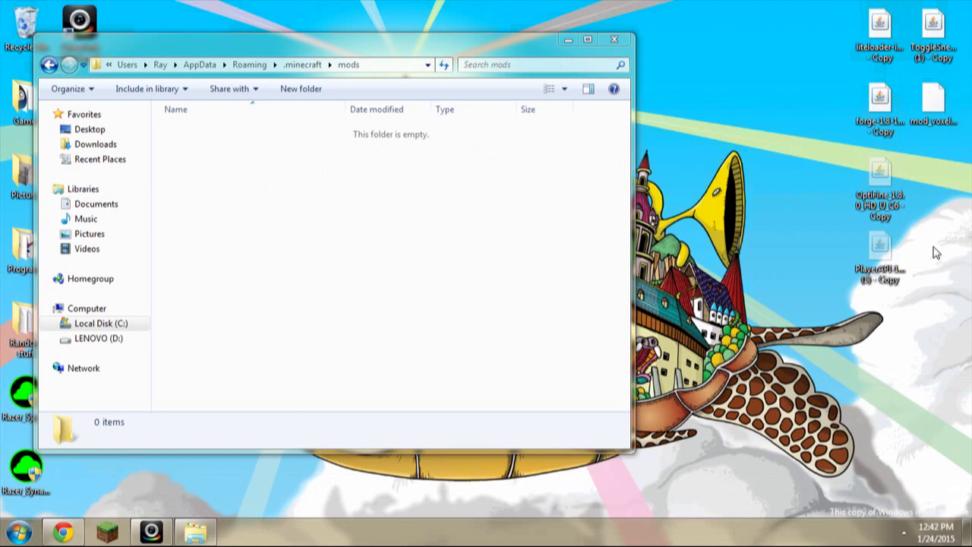
{"action": "right_click", "coordinate": [788, 247]}
{"action": "left_click", "coordinate": [821, 308]}
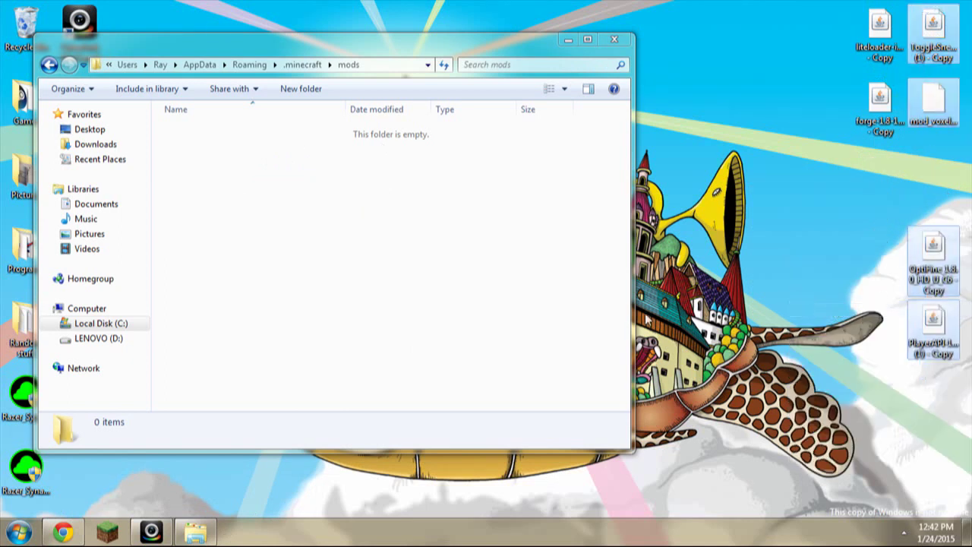
Step: Paste the voxelMap, OptiFine, PlayerAPI and ToggleSneak files into the mods folder
{"action": "left_click", "coordinate": [443, 298]}
{"action": "right_click", "coordinate": [442, 295]}
{"action": "left_click", "coordinate": [501, 392]}
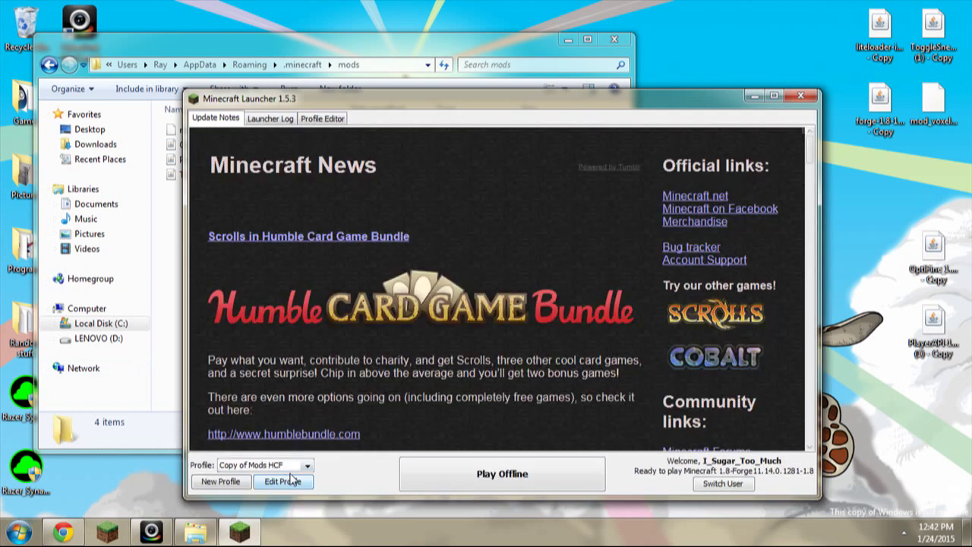
Step: Select the HCF Mod TUT profile in the launcher and start Minecraft 1.8
{"action": "left_click", "coordinate": [293, 466]}
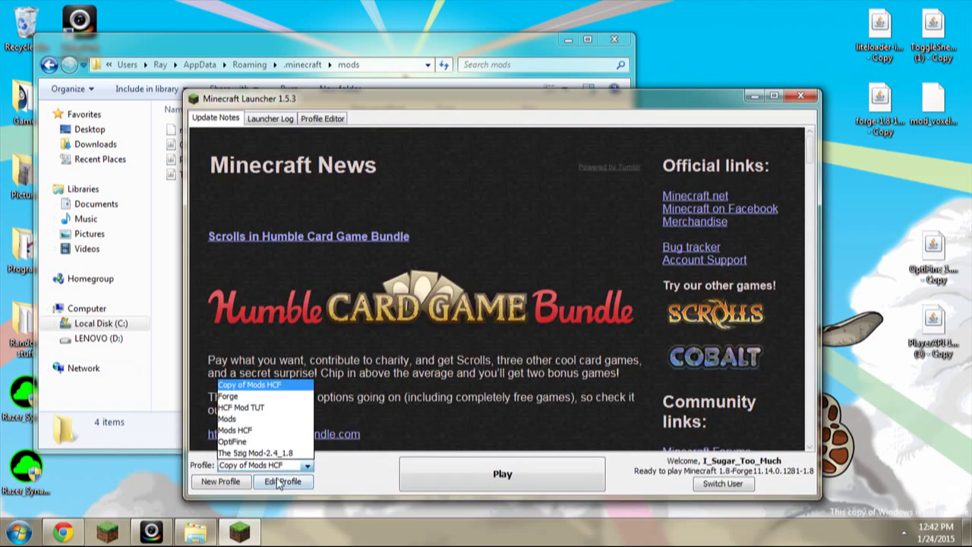
{"action": "left_click", "coordinate": [255, 408]}
{"action": "left_click", "coordinate": [462, 471]}
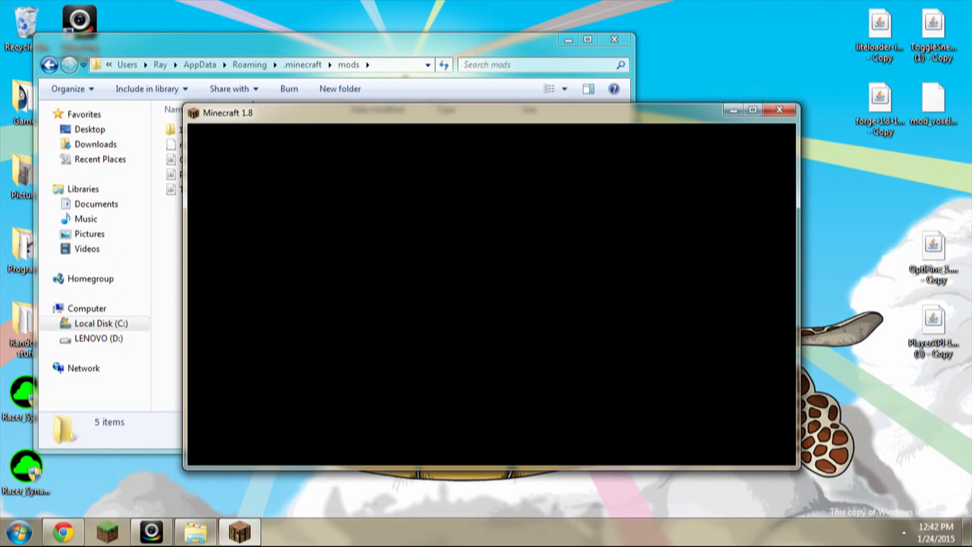
{"action": "mouse_move", "coordinate": [195, 531]}
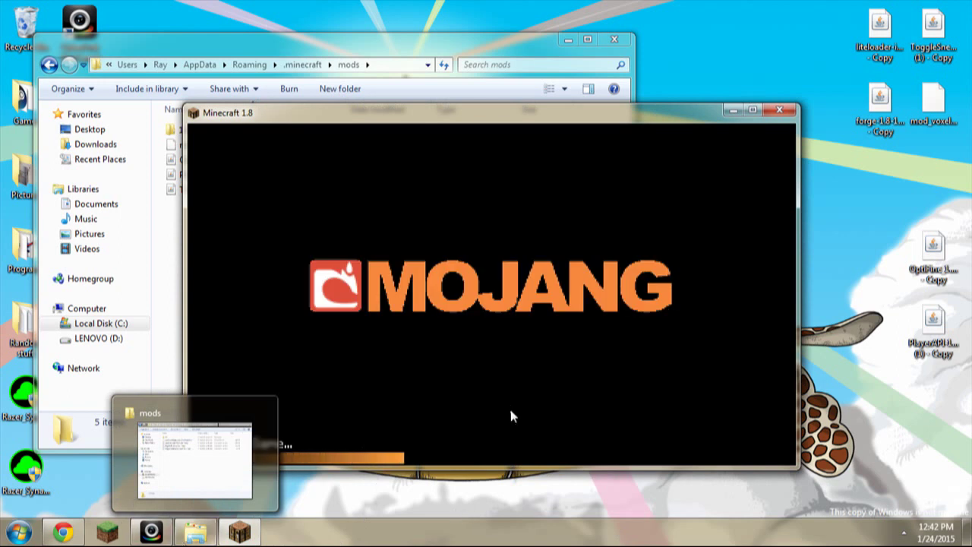
{"action": "mouse_move", "coordinate": [63, 532]}
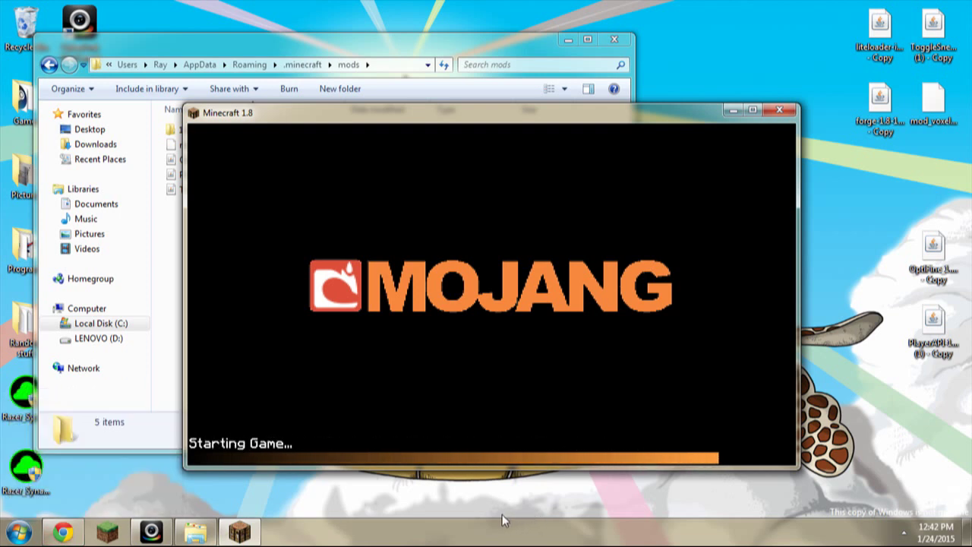
Step: Cycle through the OptiFine, ToggleSneak, PlayerAPI and Forge tabs, ending on the LiteLoaderInstaller build page
{"action": "left_click", "coordinate": [67, 531]}
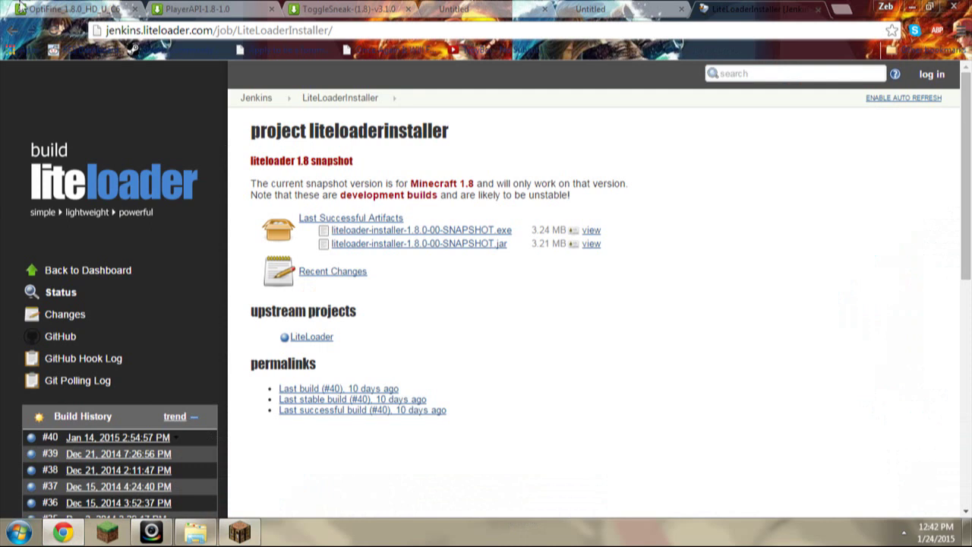
{"action": "left_click", "coordinate": [69, 9]}
{"action": "left_click", "coordinate": [321, 7]}
{"action": "left_click", "coordinate": [78, 8]}
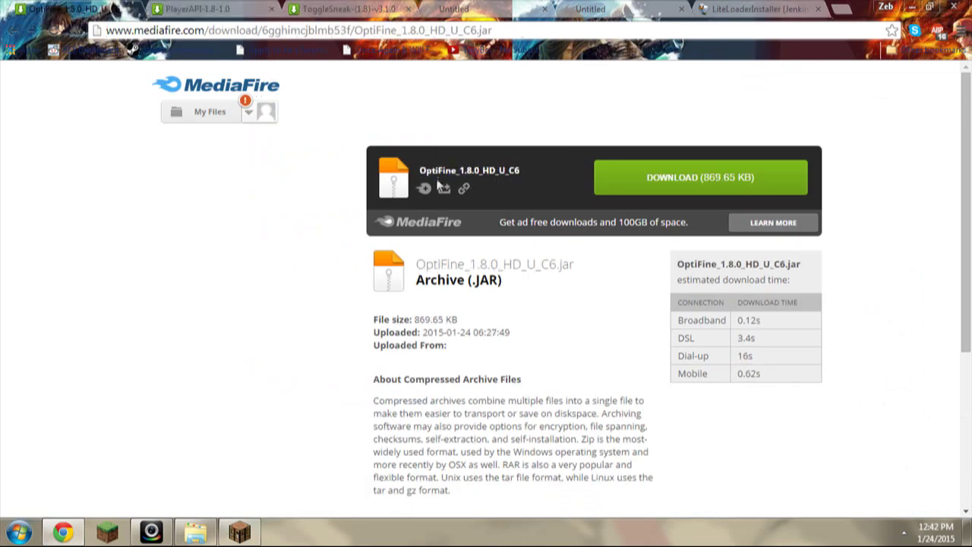
{"action": "left_click", "coordinate": [331, 8]}
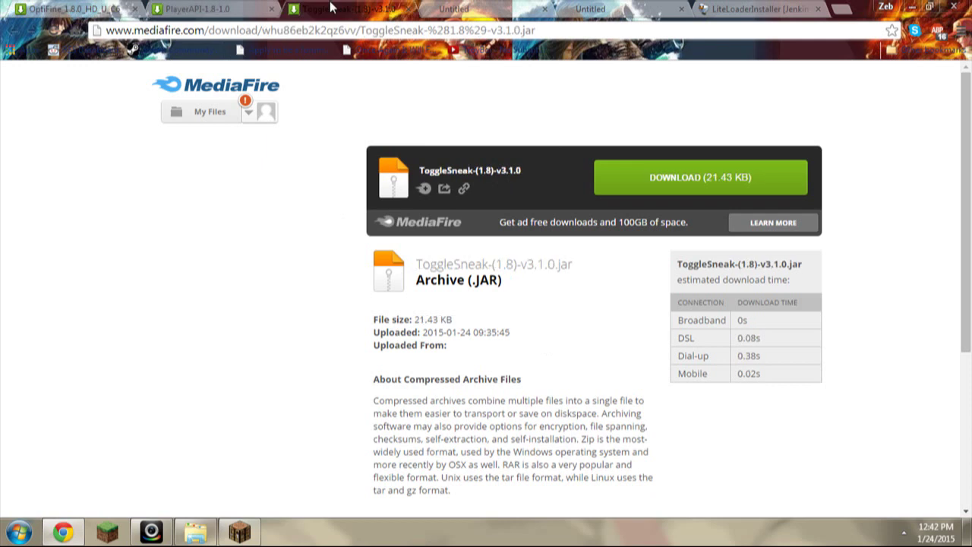
{"action": "left_click", "coordinate": [256, 7]}
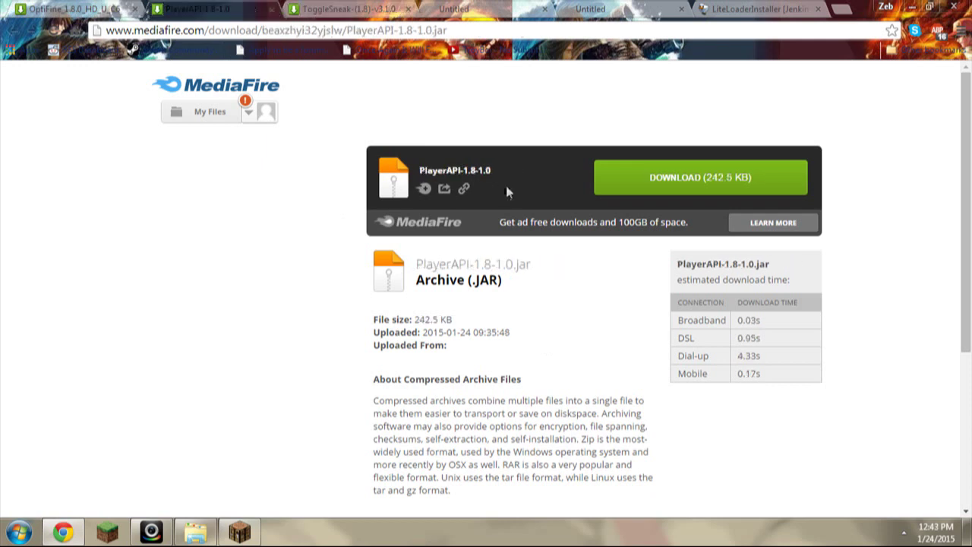
{"action": "left_click", "coordinate": [492, 9]}
{"action": "left_click", "coordinate": [585, 8]}
{"action": "left_click", "coordinate": [524, 8]}
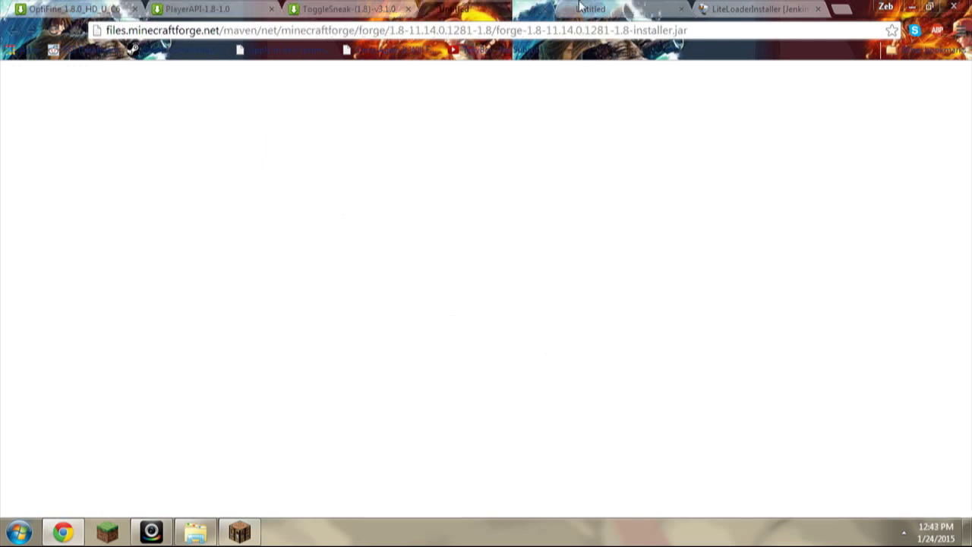
{"action": "left_click", "coordinate": [566, 9]}
{"action": "left_click", "coordinate": [748, 7]}
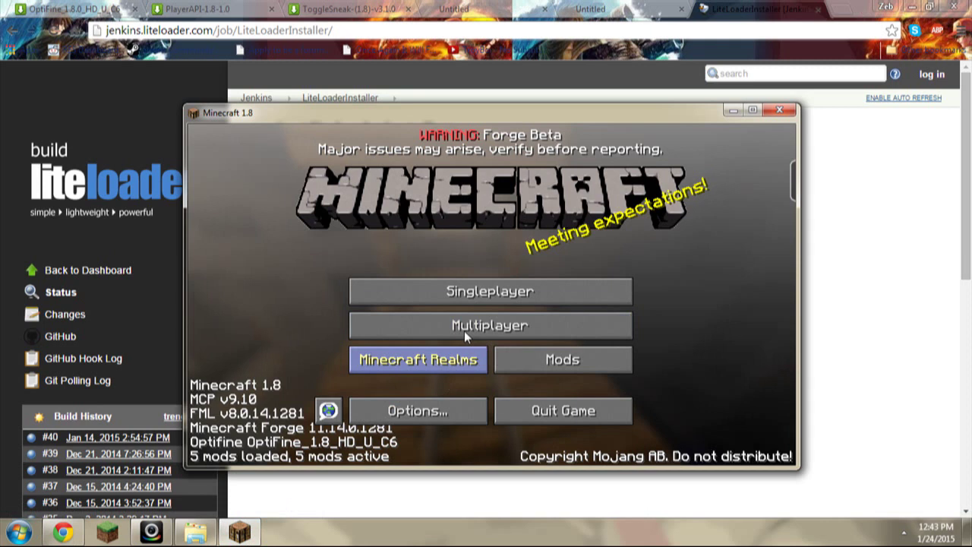
Step: Join the Shotbow Network server from the multiplayer list and maximize the game window
{"action": "left_click", "coordinate": [470, 298]}
{"action": "key", "text": "Escape"}
{"action": "left_click", "coordinate": [459, 300]}
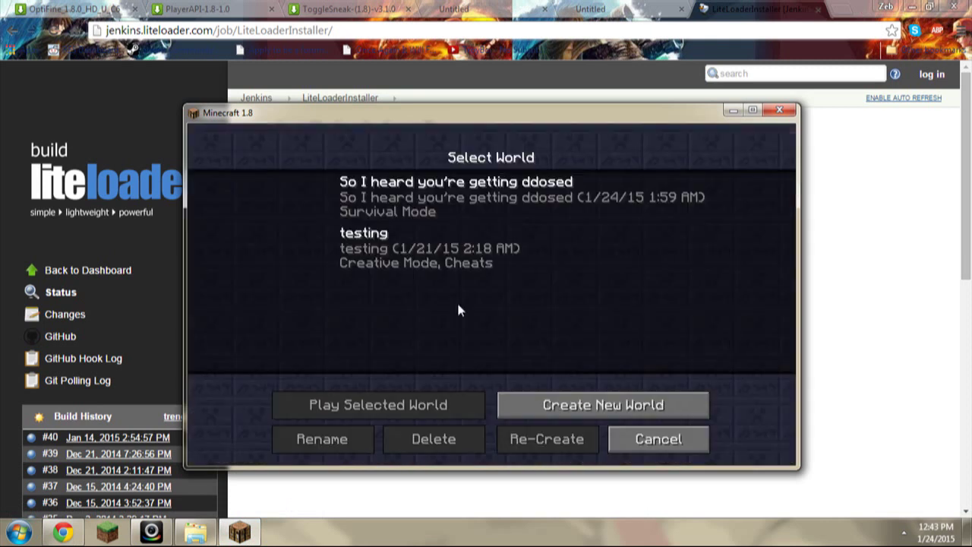
{"action": "left_click", "coordinate": [644, 442]}
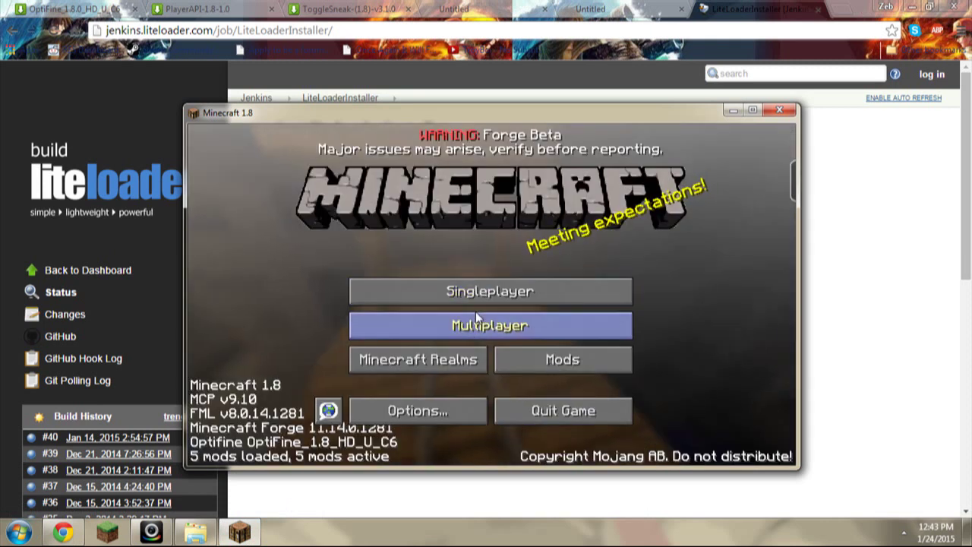
{"action": "left_click", "coordinate": [415, 325]}
{"action": "left_click", "coordinate": [318, 254]}
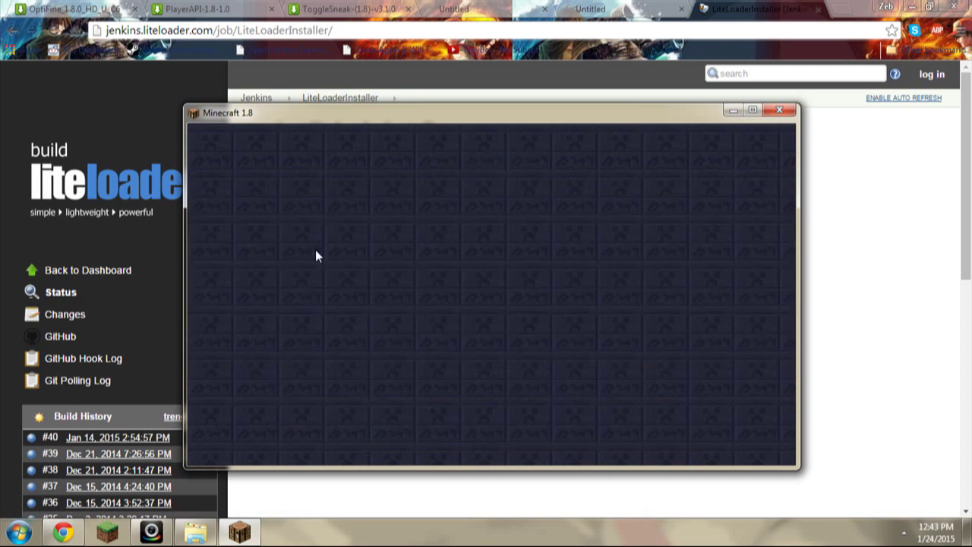
{"action": "double_click", "coordinate": [406, 114]}
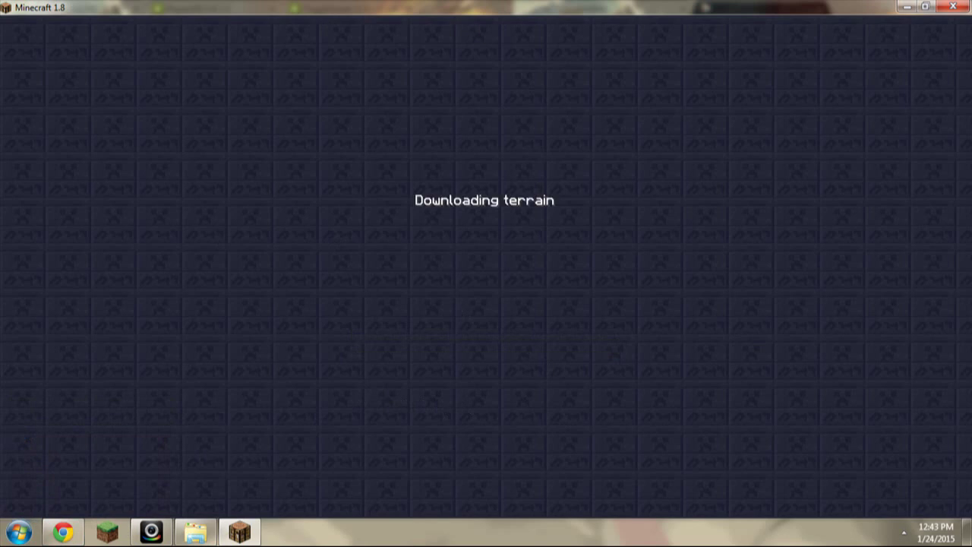
Step: Toggle sprint and walk through the lobby onto the plaza, checking the player list
{"action": "key", "text": "z"}
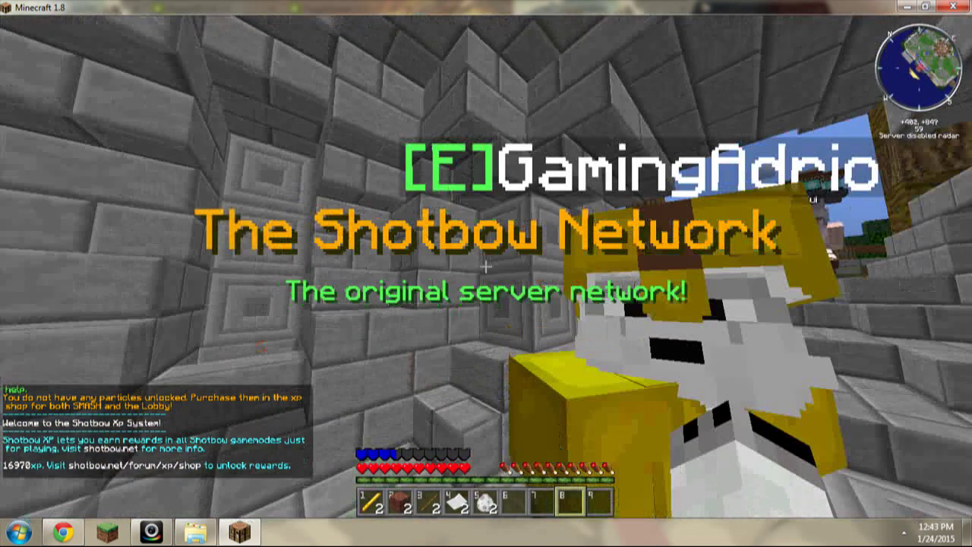
{"action": "key", "text": "w"}
{"action": "key", "text": "ctrl"}
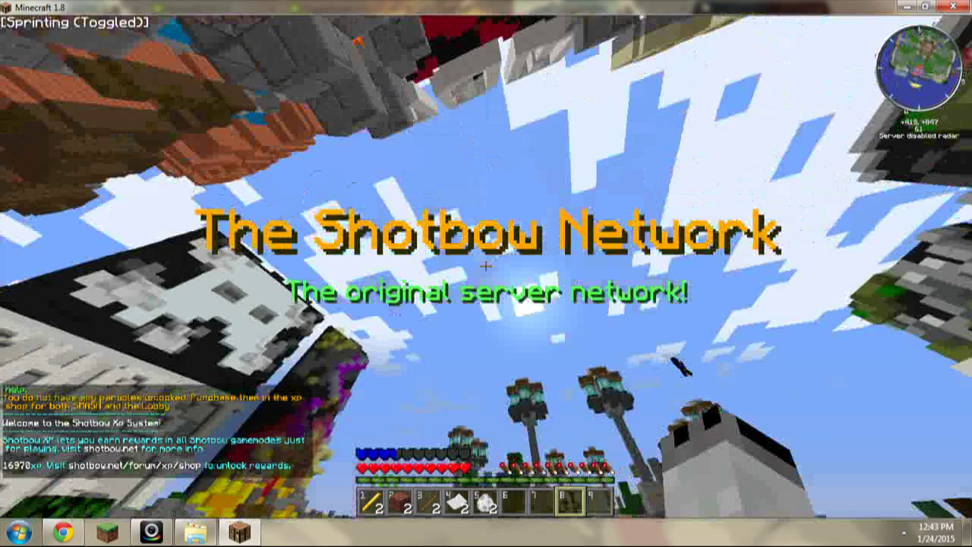
{"action": "key", "text": "e"}
{"action": "key", "text": "e"}
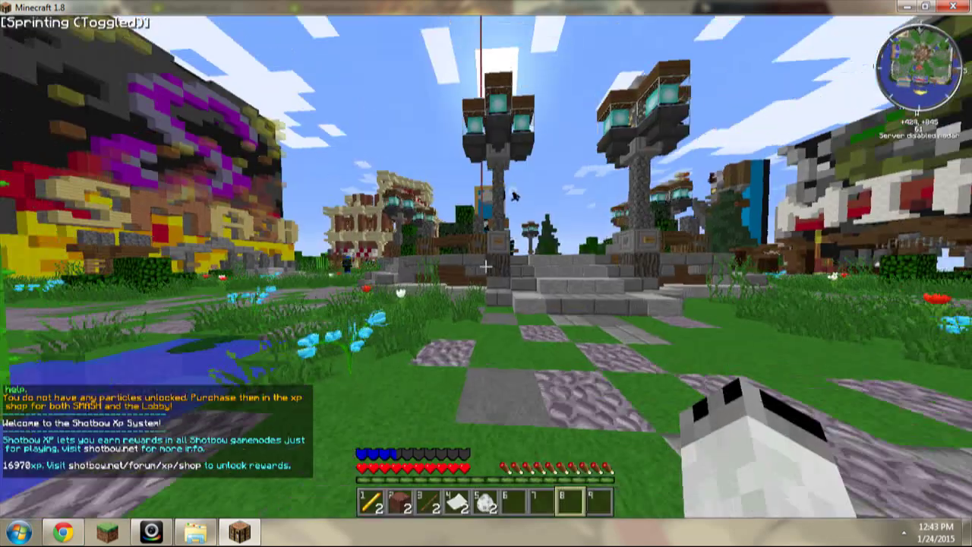
{"action": "key", "text": "w"}
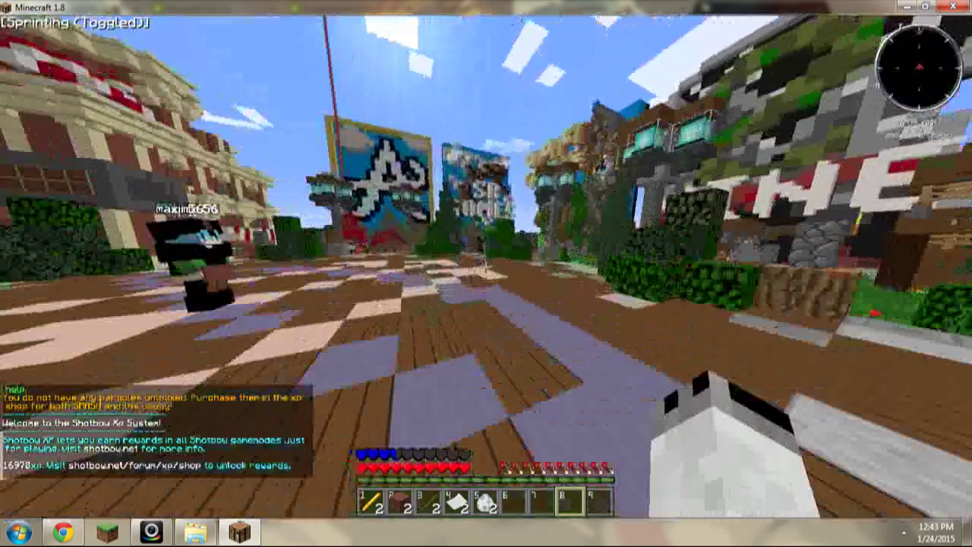
{"action": "key", "text": "Tab"}
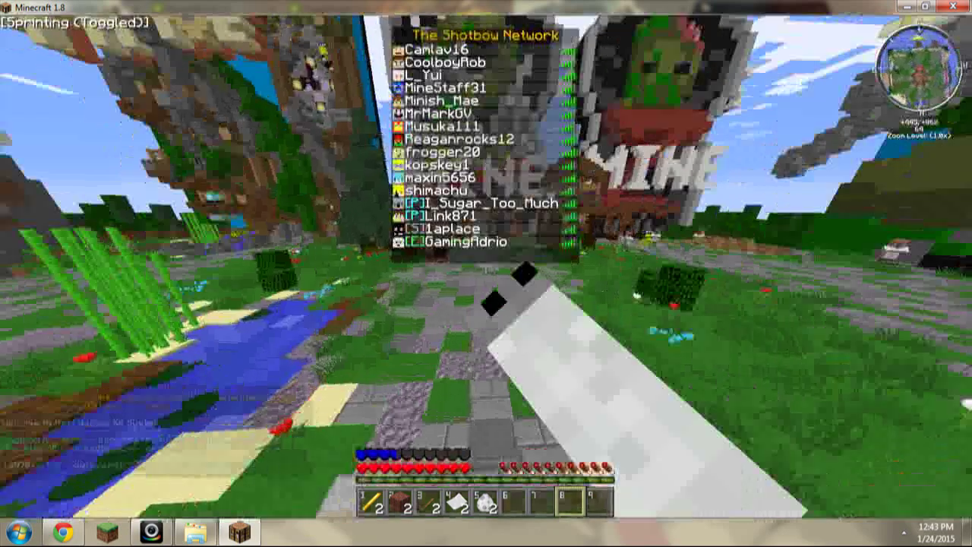
{"action": "key", "text": "w"}
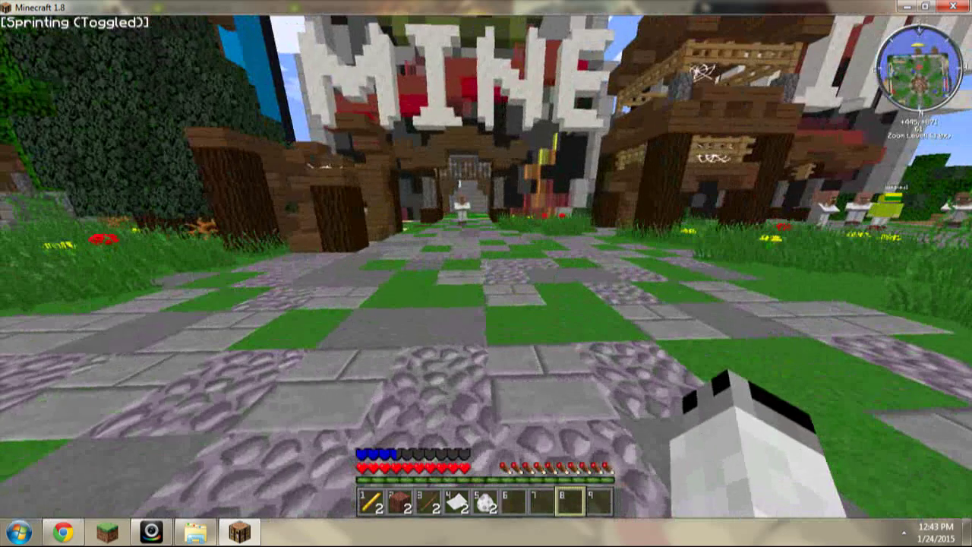
{"action": "key", "text": "super"}
{"action": "key", "text": "super"}
{"action": "key", "text": "super"}
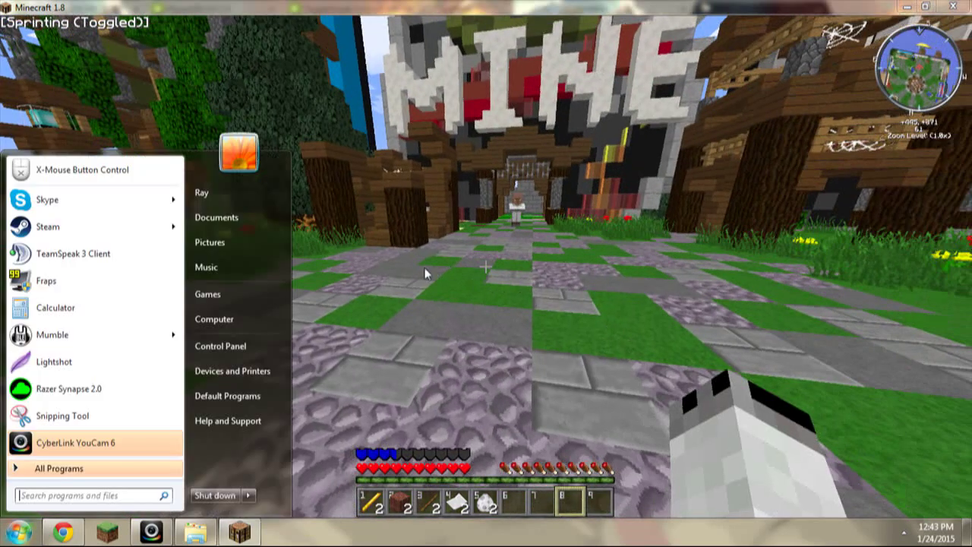
Step: Lower the video render distance to 2 Tiny, after briefly viewing the ToggleSneak settings
{"action": "left_click", "coordinate": [427, 269]}
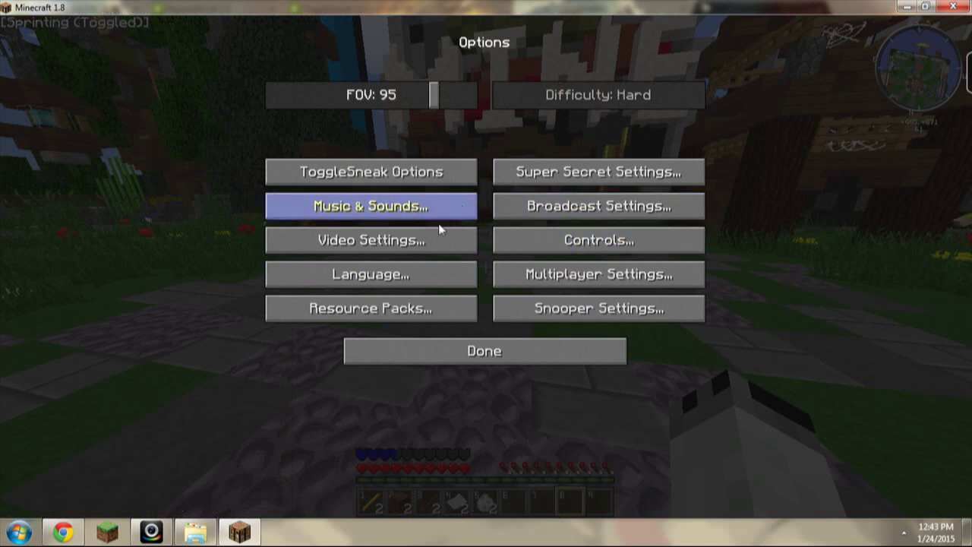
{"action": "left_click", "coordinate": [423, 173]}
{"action": "left_click", "coordinate": [565, 494]}
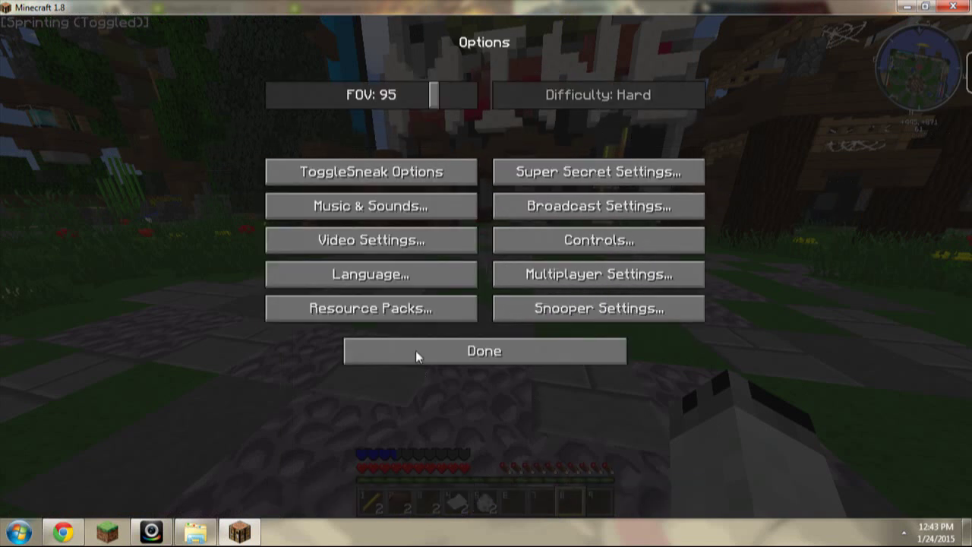
{"action": "left_click", "coordinate": [408, 239]}
{"action": "mouse_move", "coordinate": [529, 103]}
{"action": "left_mouse_down"}
{"action": "mouse_move", "coordinate": [687, 99]}
{"action": "mouse_move", "coordinate": [455, 97]}
{"action": "mouse_move", "coordinate": [489, 88]}
{"action": "mouse_move", "coordinate": [516, 96]}
{"action": "left_mouse_up"}
{"action": "left_click", "coordinate": [454, 372]}
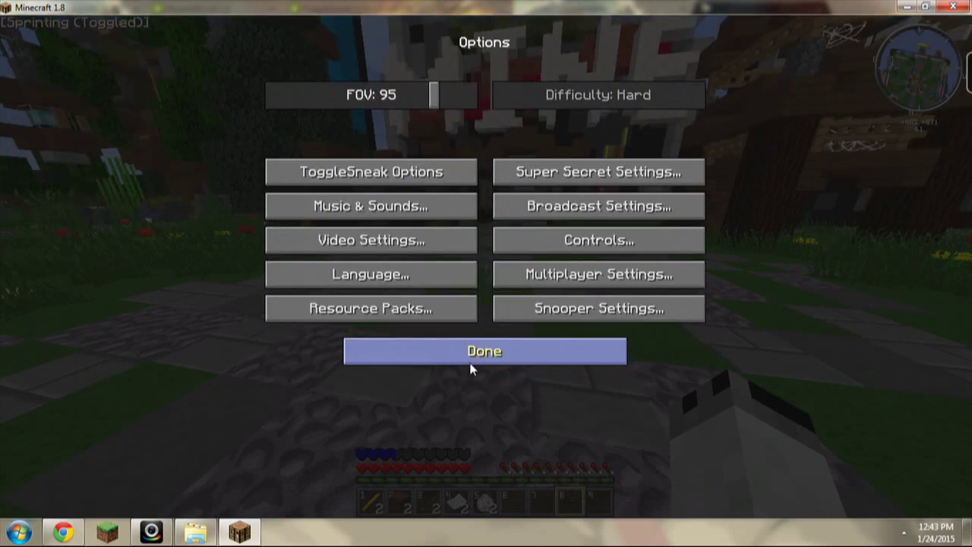
{"action": "left_click", "coordinate": [471, 366]}
Step: Look over the Mod Options screen, then return to the game
{"action": "left_click", "coordinate": [509, 273]}
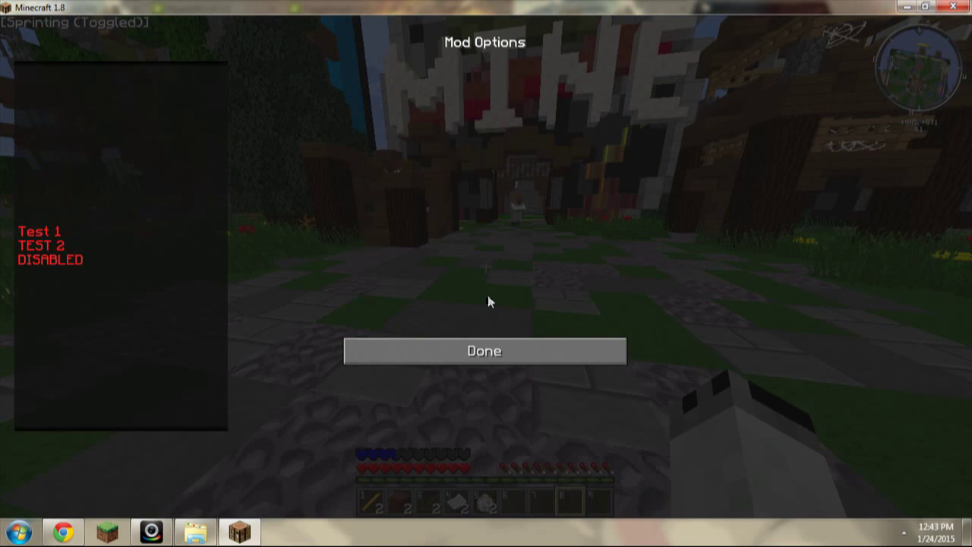
{"action": "left_click", "coordinate": [459, 349]}
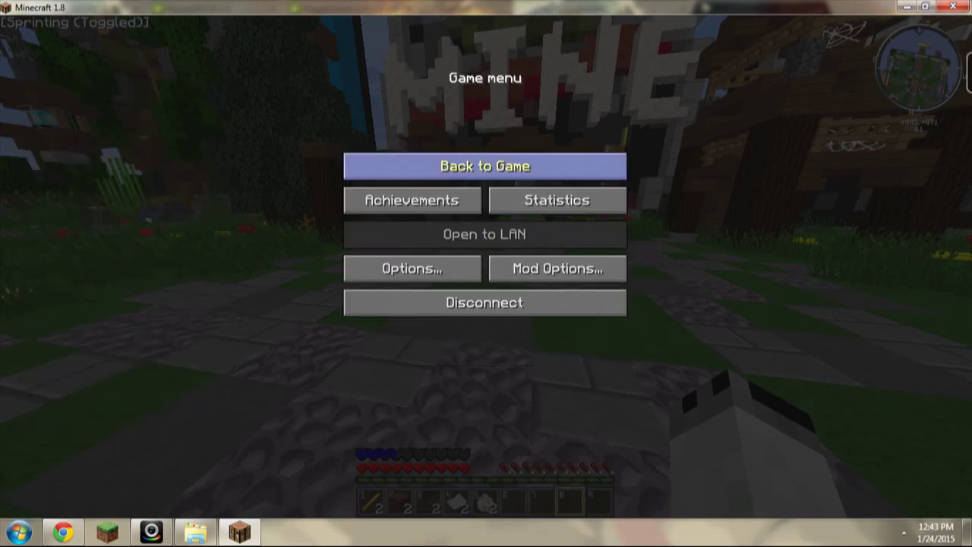
{"action": "left_click", "coordinate": [531, 166]}
Step: Walk around the Shotbow lobby, across the grassy plaza and through the stone corridor
{"action": "key", "text": "w"}
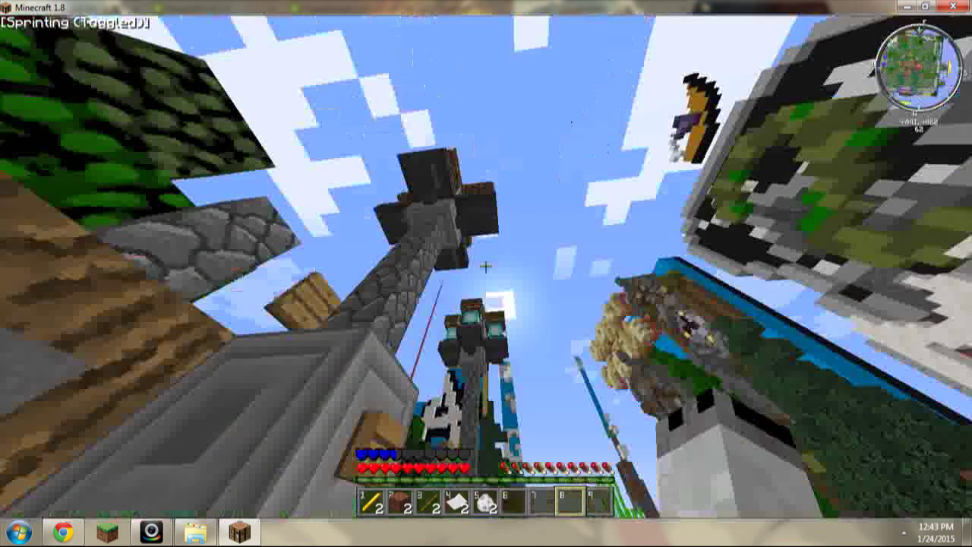
{"action": "key", "text": "w"}
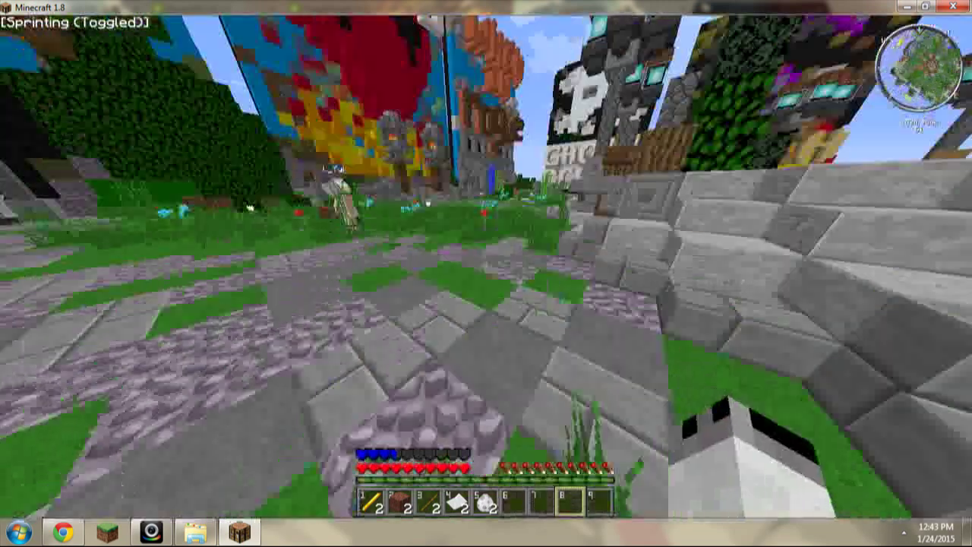
{"action": "key", "text": "w"}
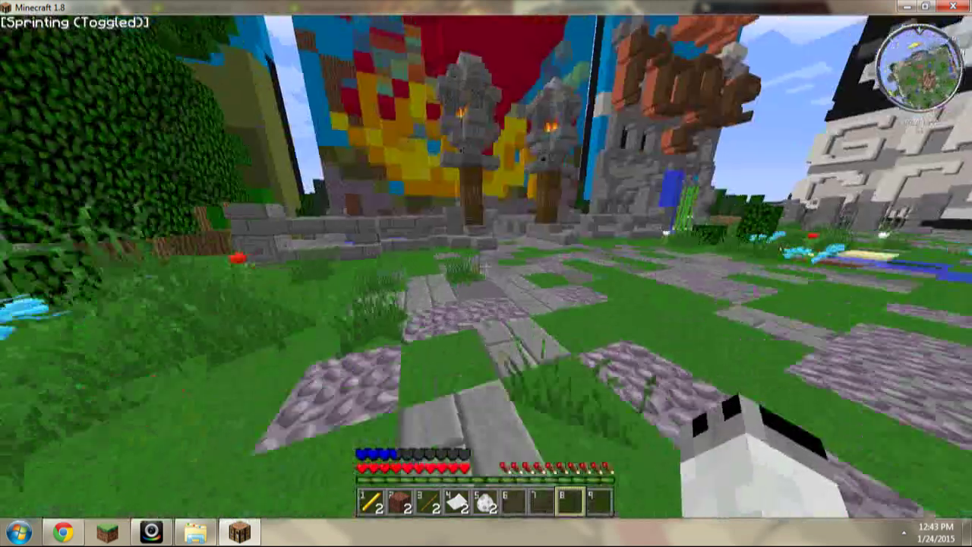
{"action": "key", "text": "w"}
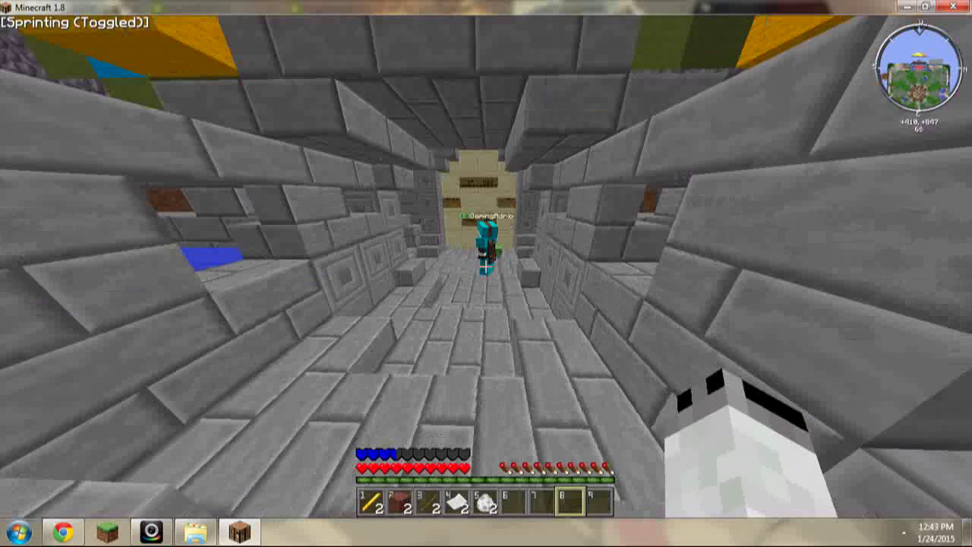
{"action": "key", "text": "w"}
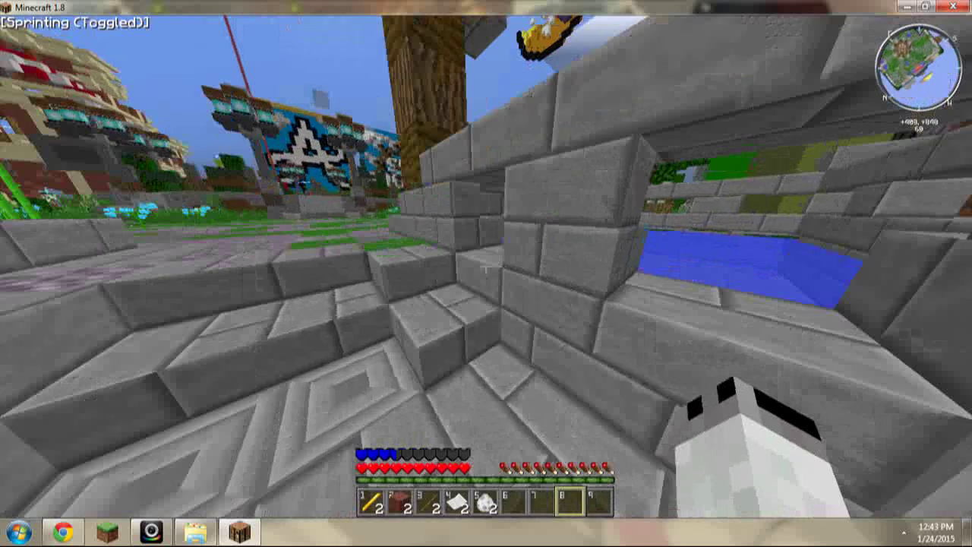